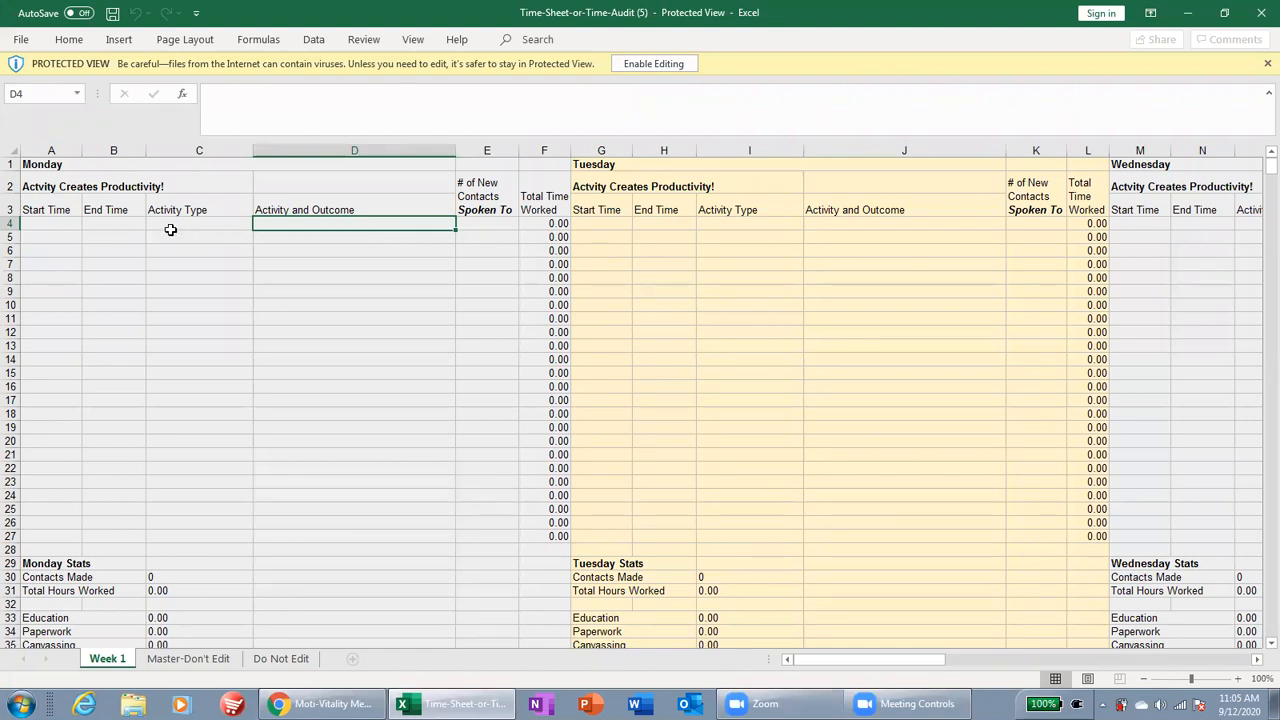
Review the Start Time, End Time and Activity Type cells in Monday's first row, including the available activity types
left_click(63, 230)
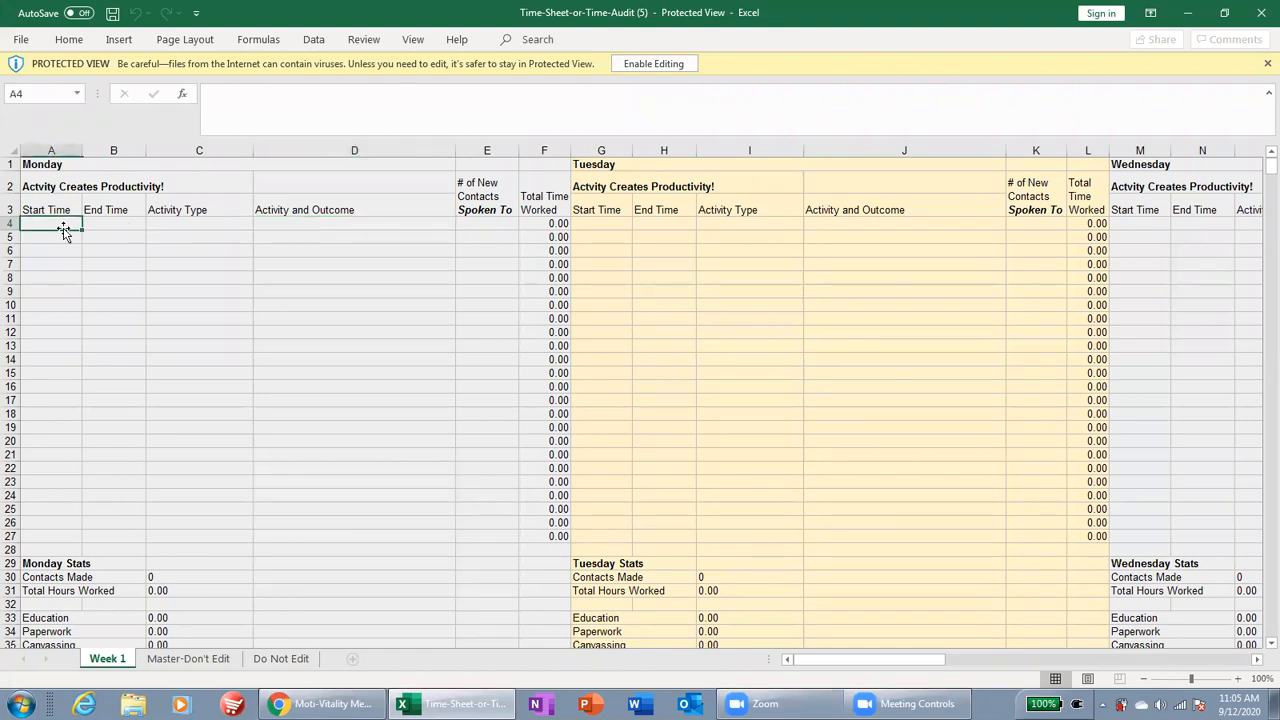
left_click(122, 228)
left_click(178, 224)
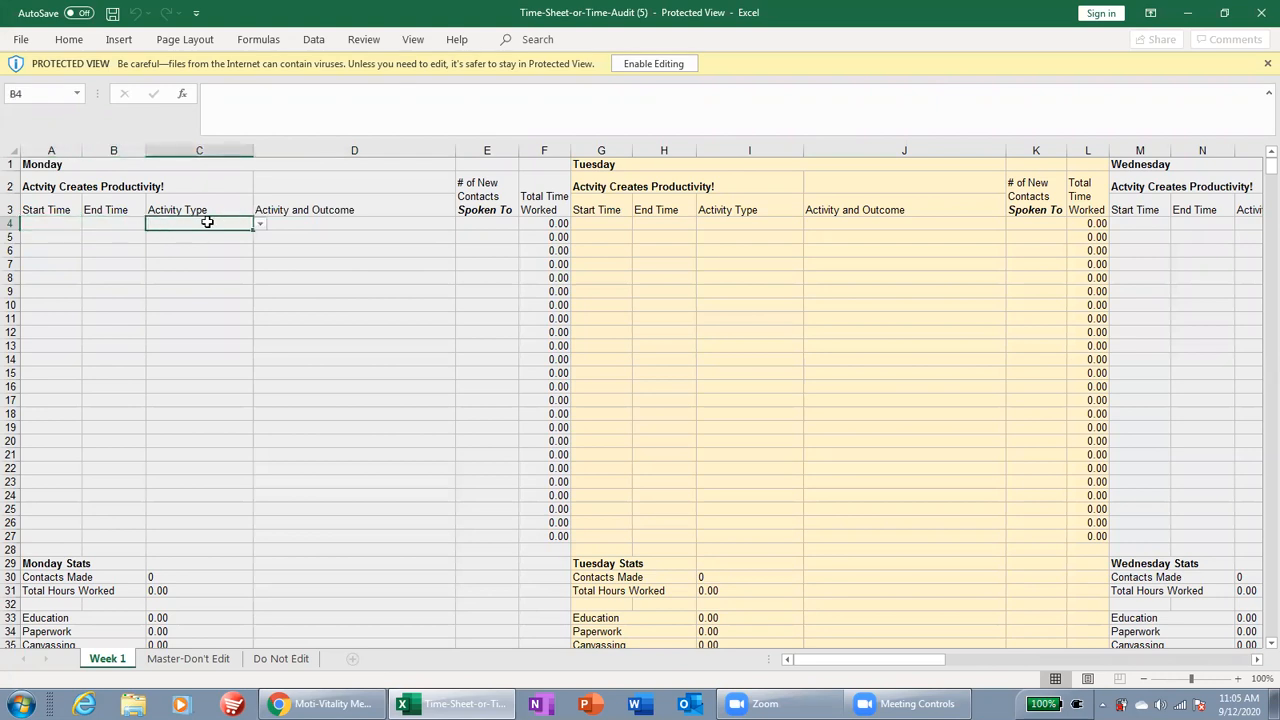
left_click(259, 224)
mouse_move(258, 252)
left_mouse_down()
mouse_move(258, 290)
mouse_move(258, 255)
left_mouse_up()
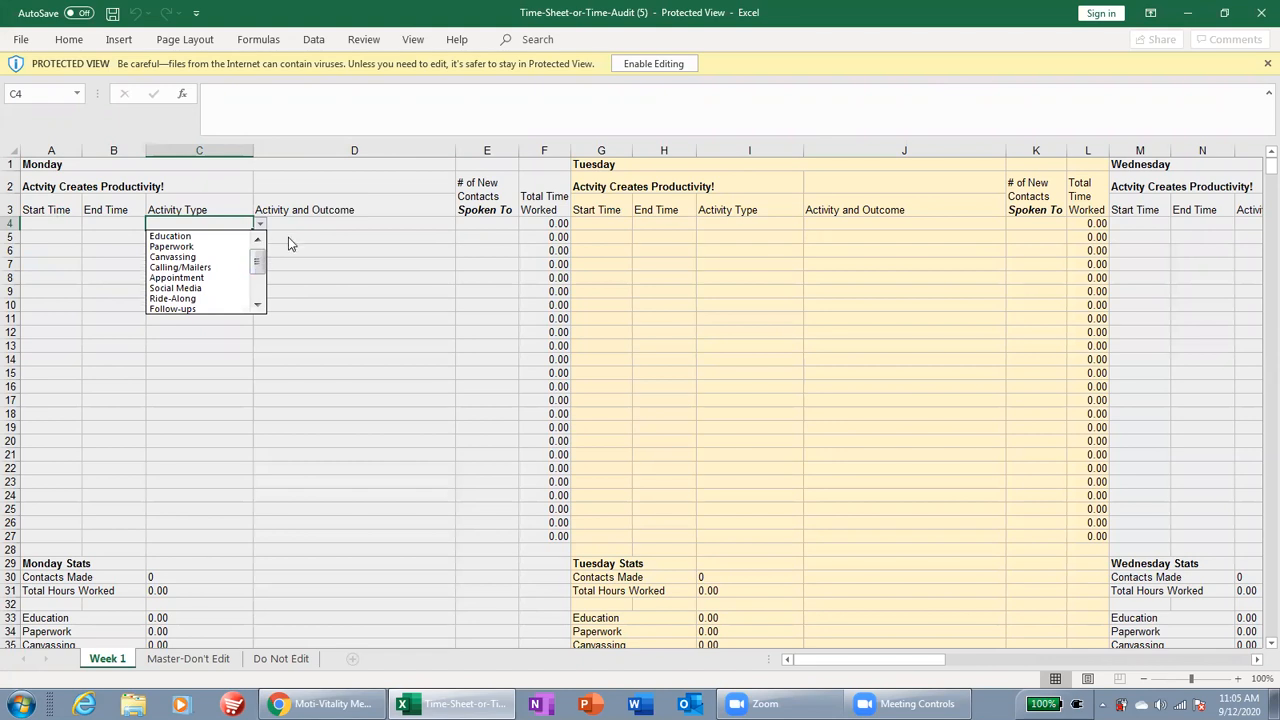
left_click(310, 224)
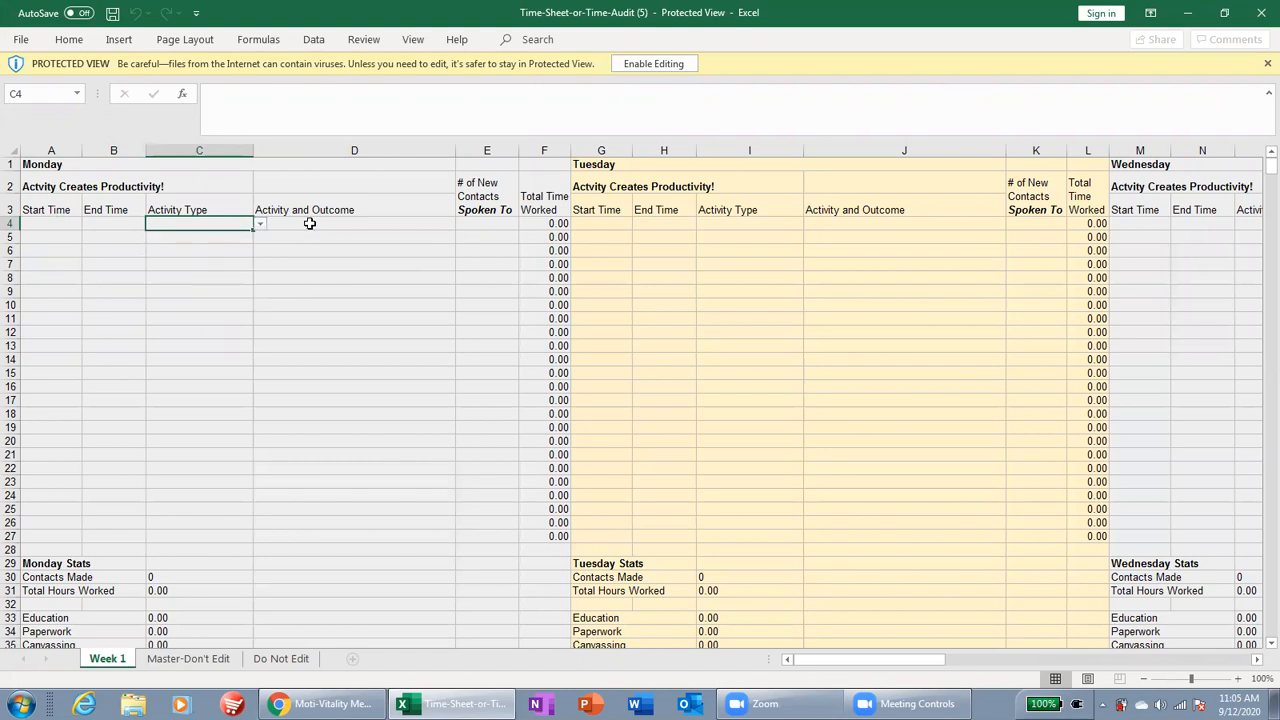
Switch to Chrome, open the Exclusive Tools for MV Members page and locate the Time Audit/Daily Time Sheet link
mouse_move(320, 704)
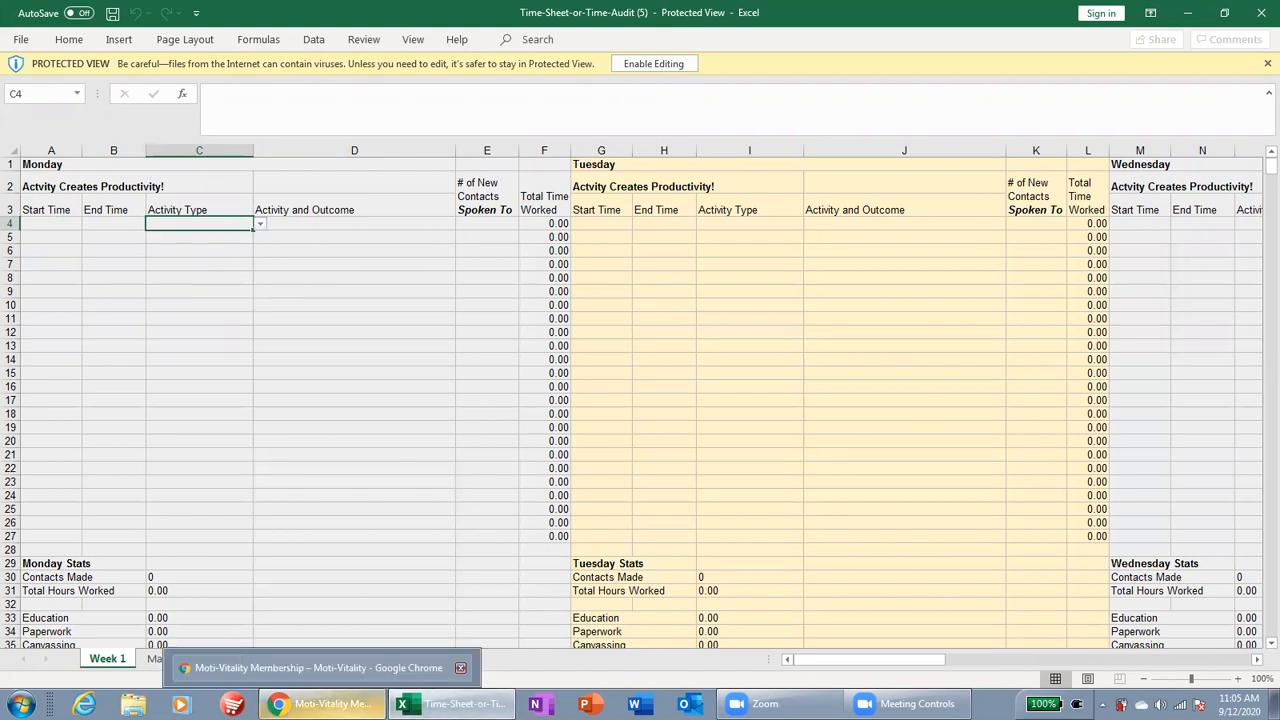
left_click(318, 667)
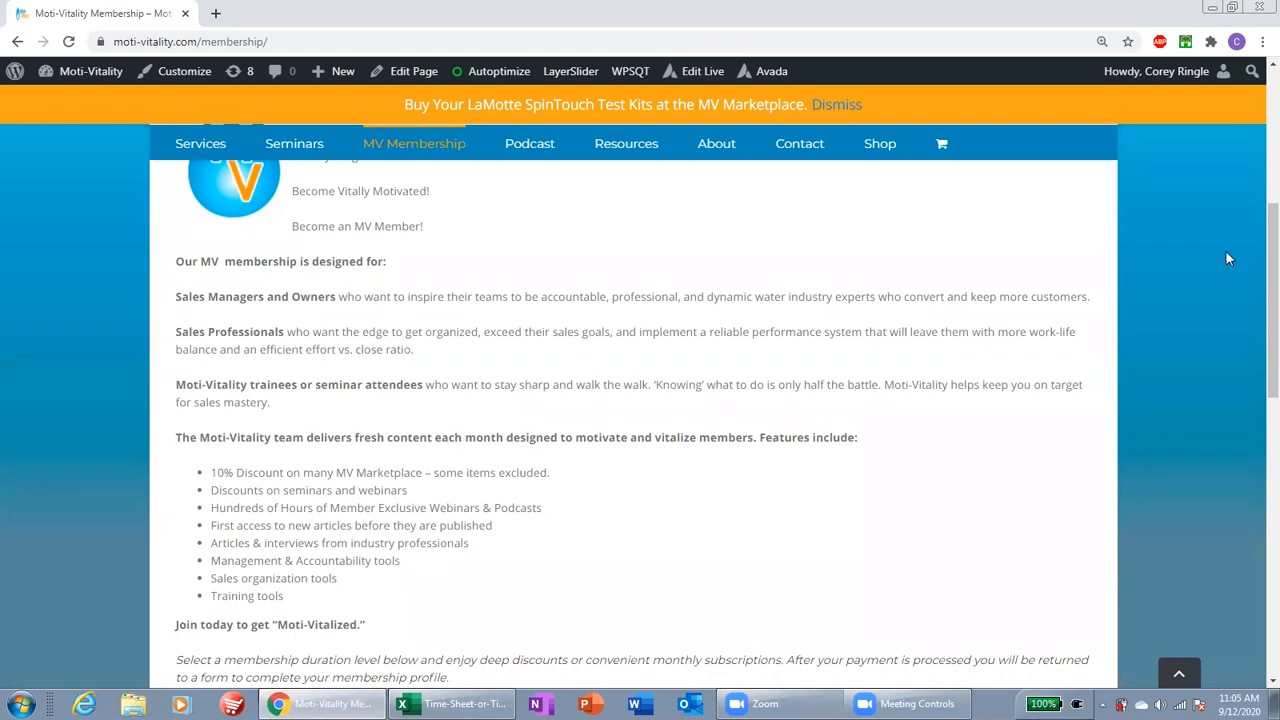
left_click_drag(1273, 268, 1273, 280)
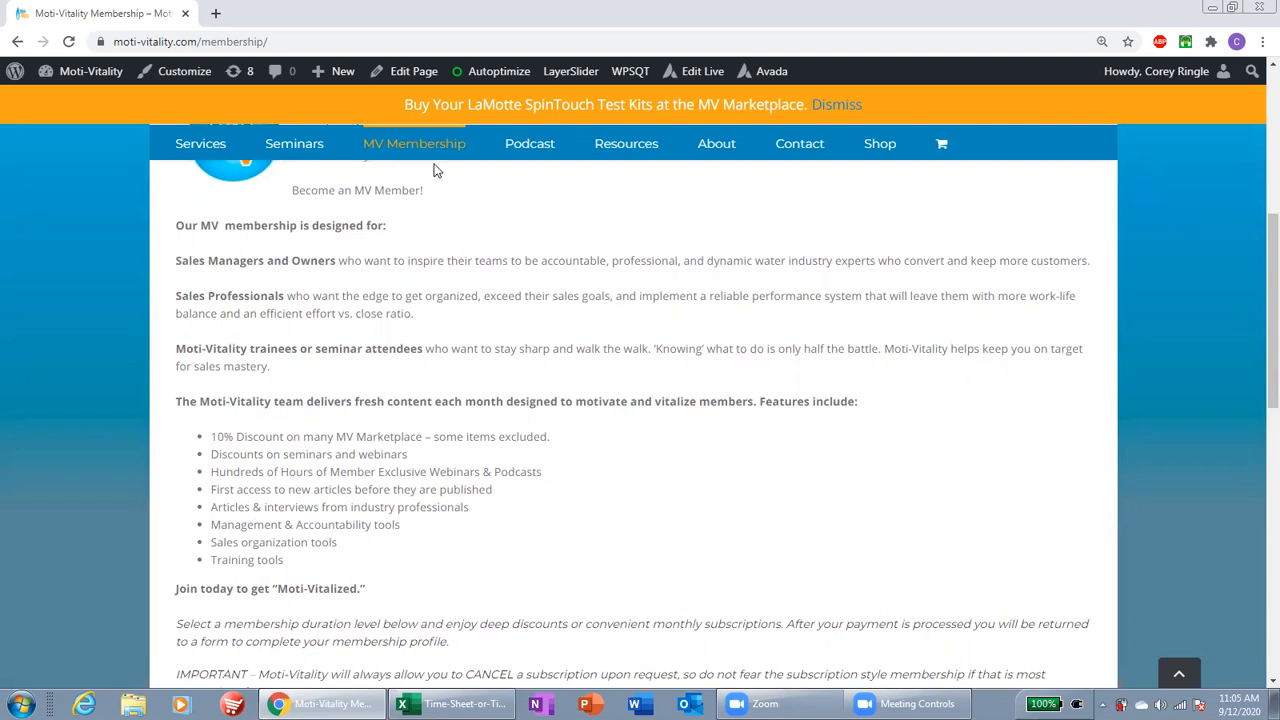
mouse_move(435, 160)
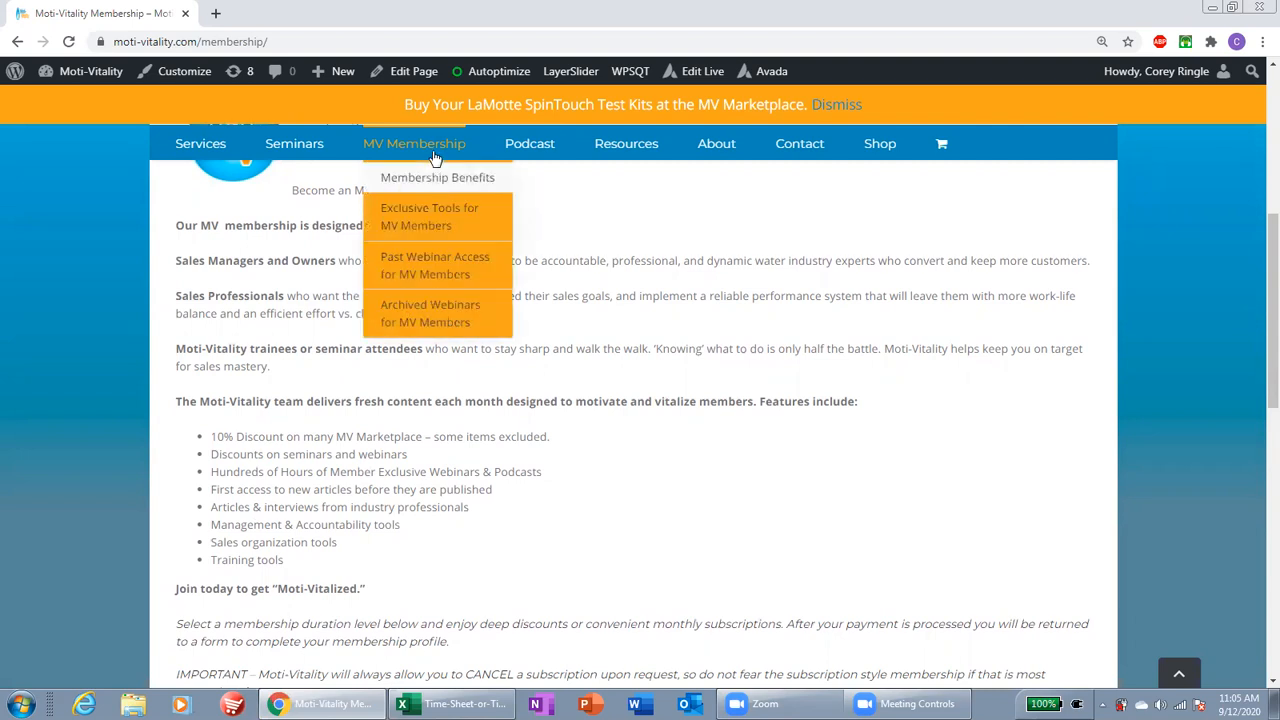
left_click(455, 221)
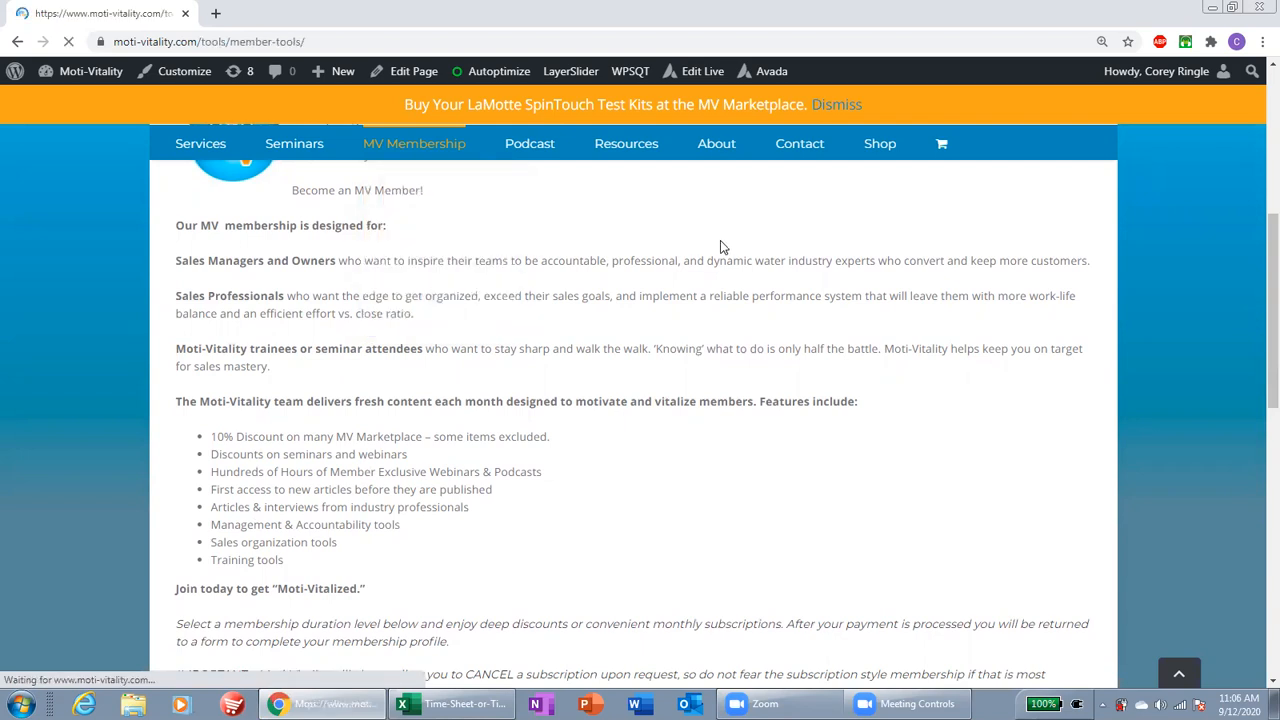
scroll(1257, 152, "down", 3)
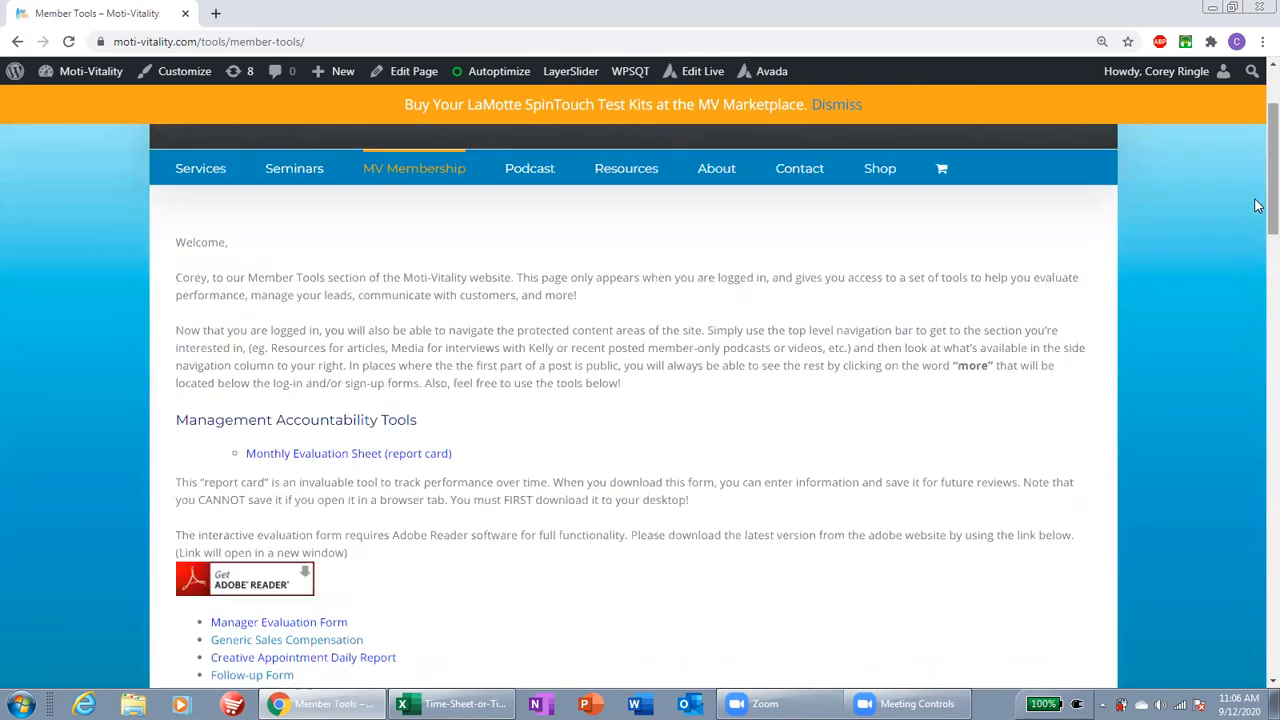
scroll(1257, 230, "down", 3)
scroll(1257, 262, "down", 1)
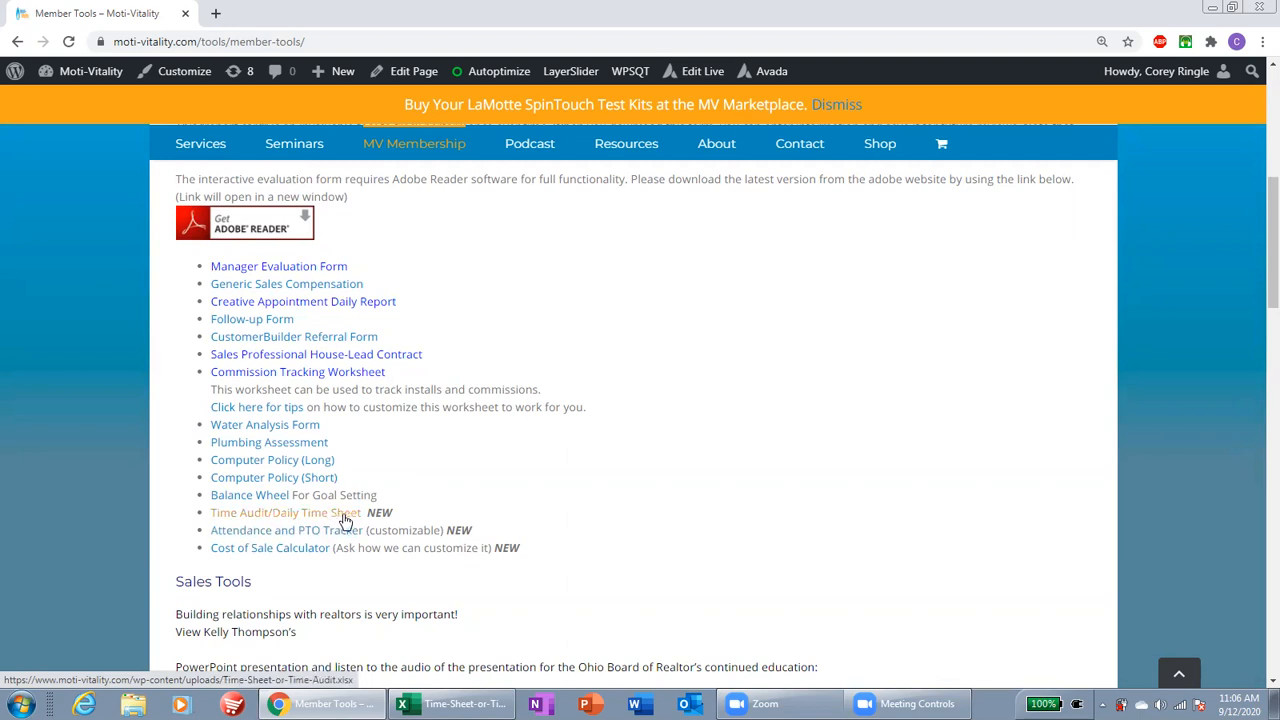
Switch back to the Time-Sheet-or-Time-Audit workbook in Excel and enable editing
left_click(452, 703)
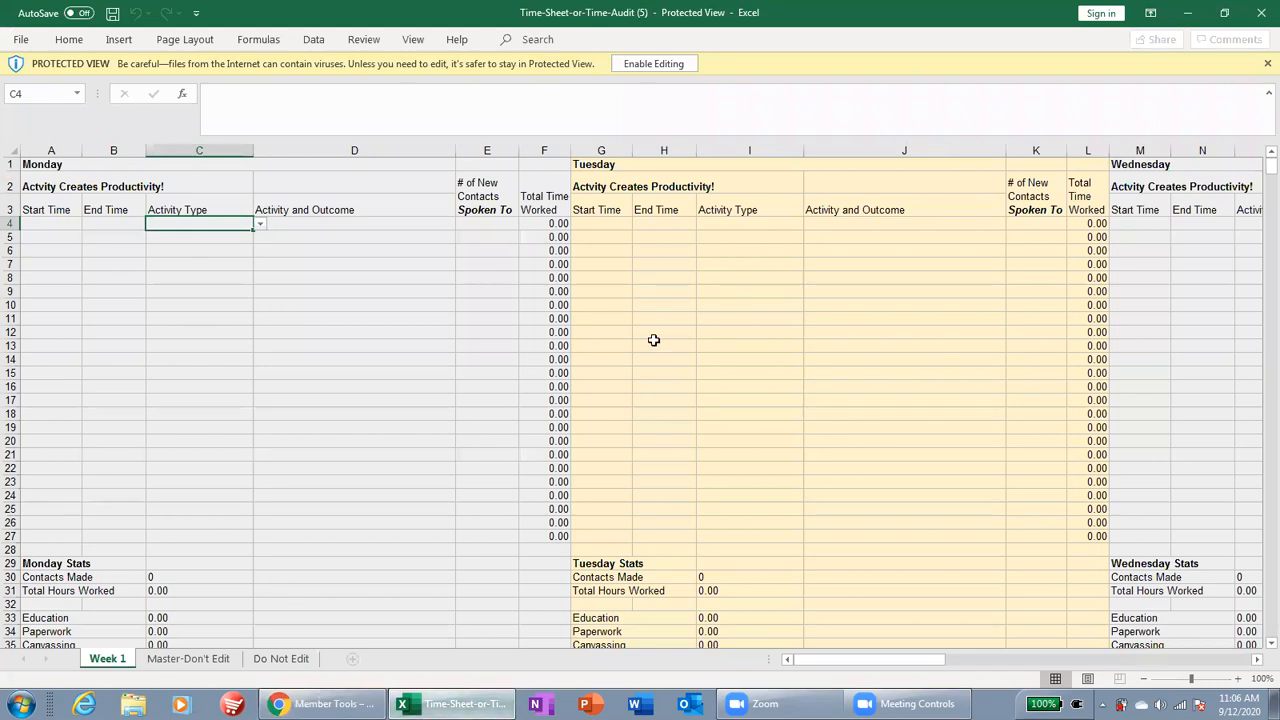
left_click(656, 63)
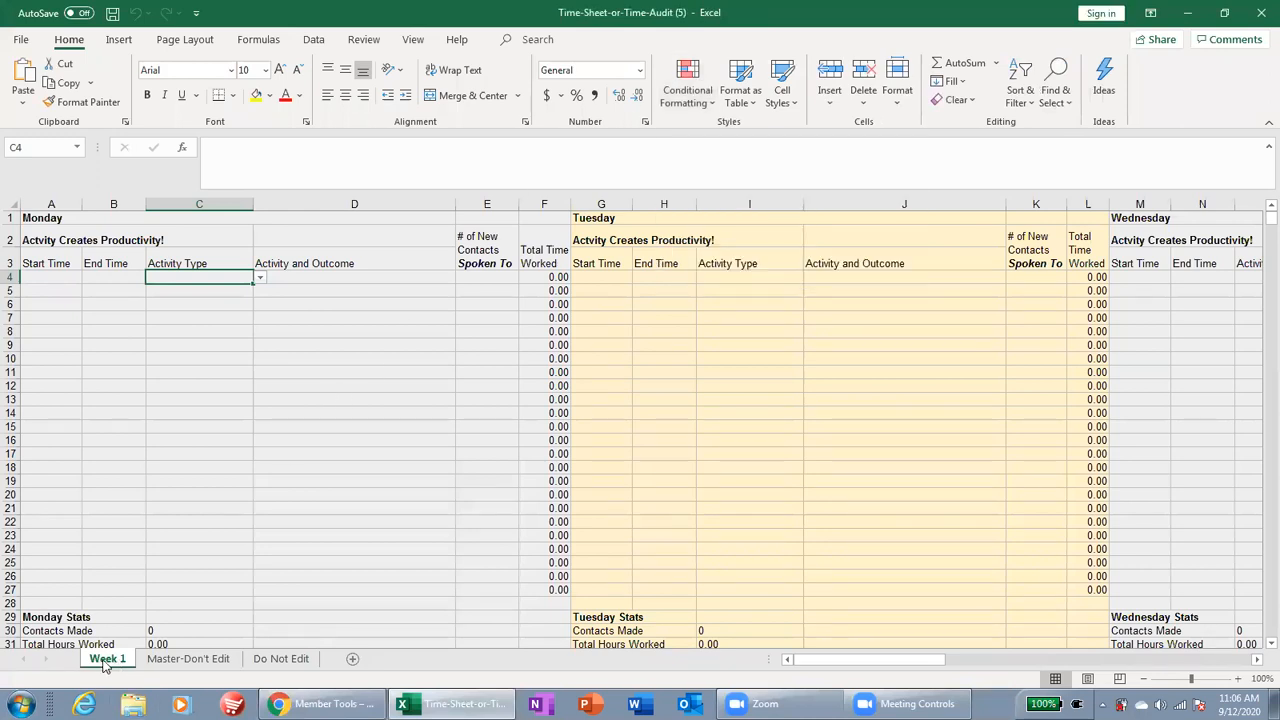
View the Master-Don't Edit sheet and return to the Week 1 sheet
left_click(188, 660)
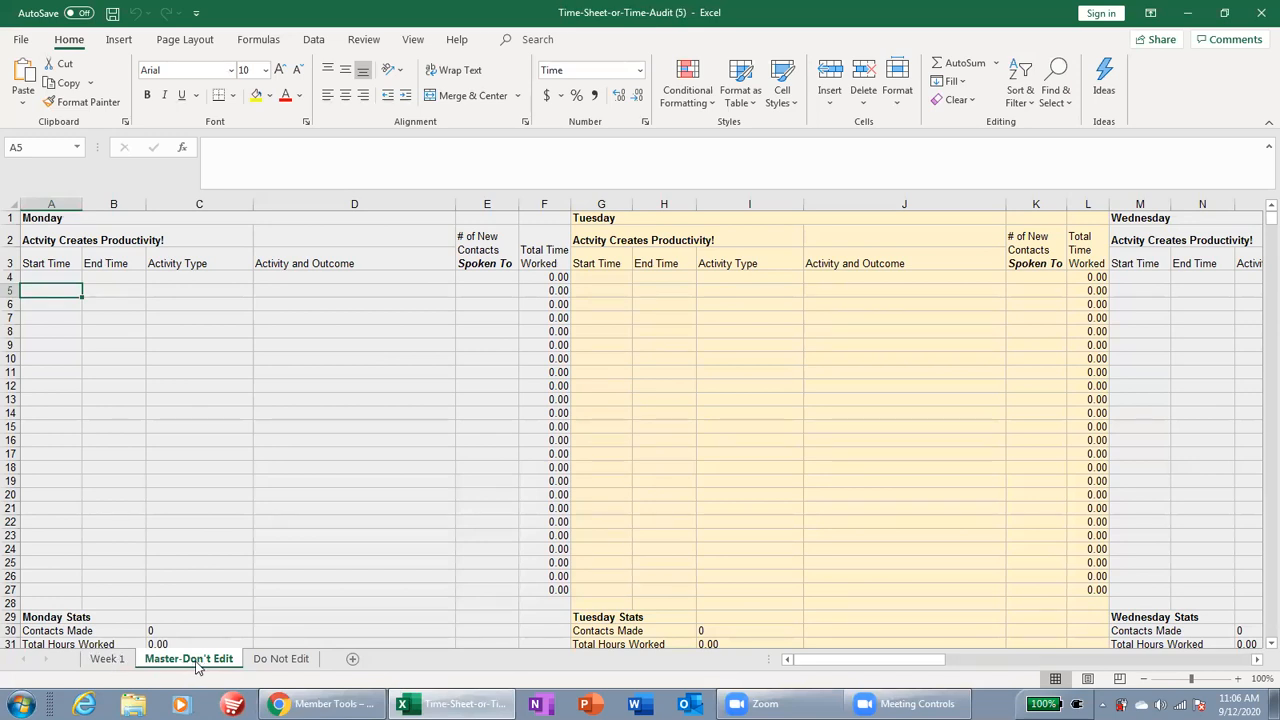
left_click(106, 659)
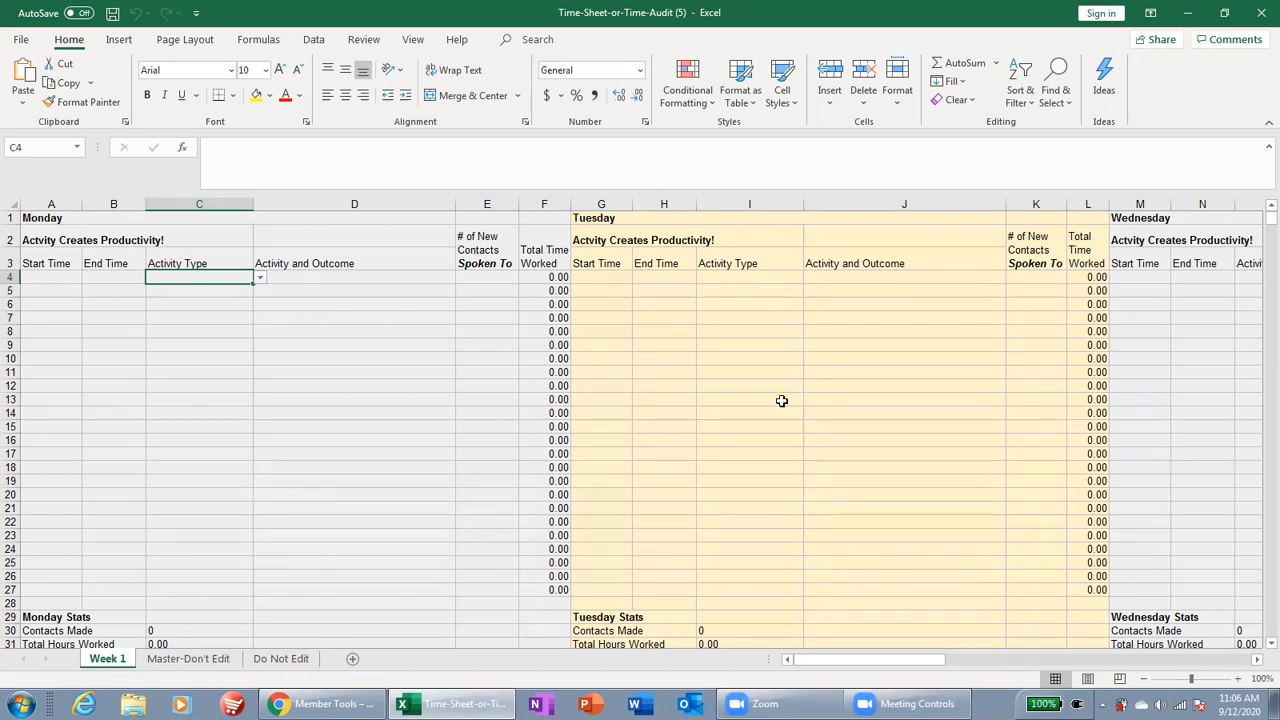
left_click(833, 662)
mouse_move(833, 668)
left_mouse_down()
mouse_move(957, 643)
mouse_move(1149, 642)
mouse_move(800, 678)
mouse_move(828, 676)
left_mouse_up()
left_click_drag(1257, 224, 1257, 224)
Enter 8 am as the start time and 9 am as the end time in Monday's first row
left_click(60, 279)
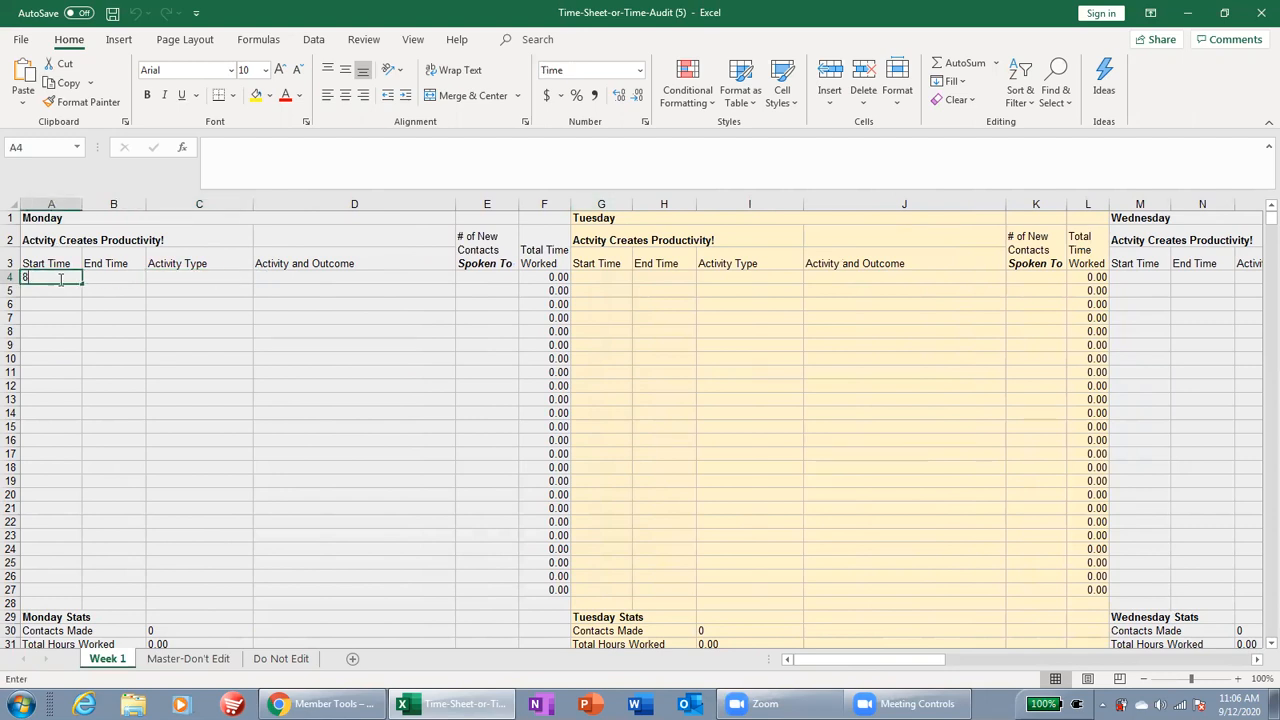
type("8 am")
left_click(94, 300)
left_click(101, 280)
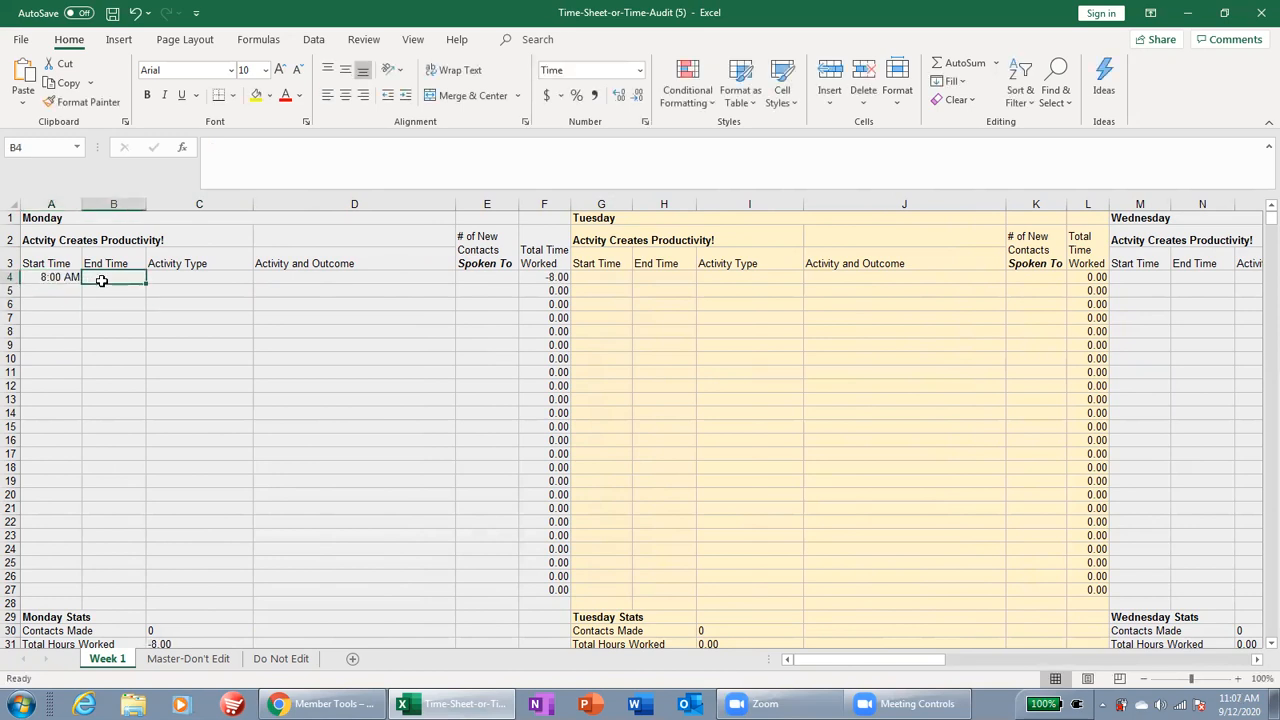
type("9 am")
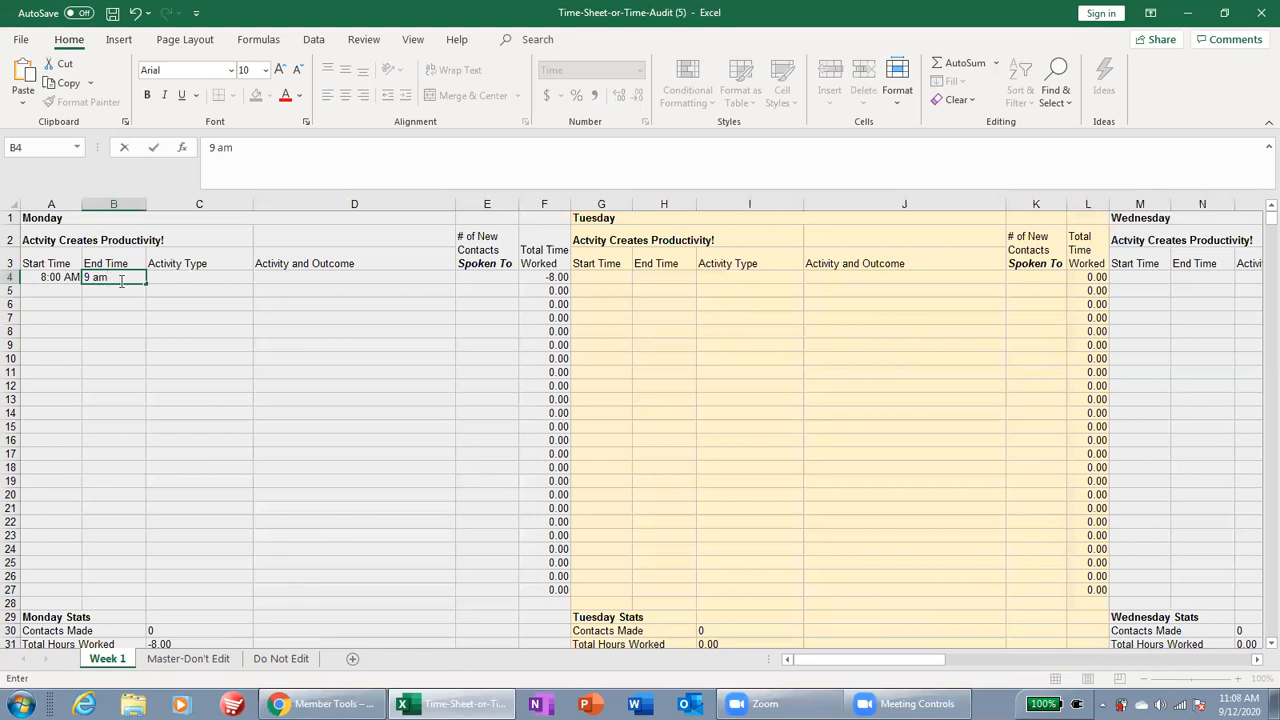
Set the activity type of Monday's first entry to Networking Event
left_click(155, 279)
left_click(261, 282)
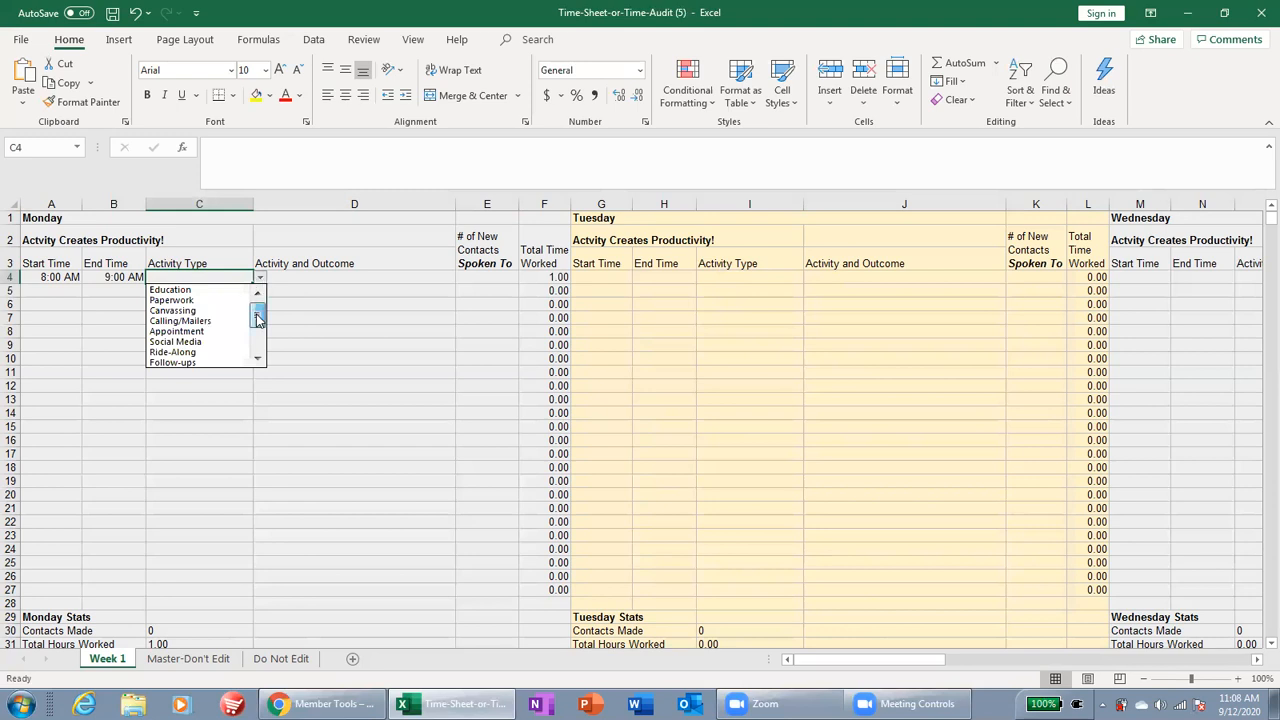
mouse_move(258, 316)
left_mouse_down()
mouse_move(257, 345)
mouse_move(257, 318)
left_mouse_up()
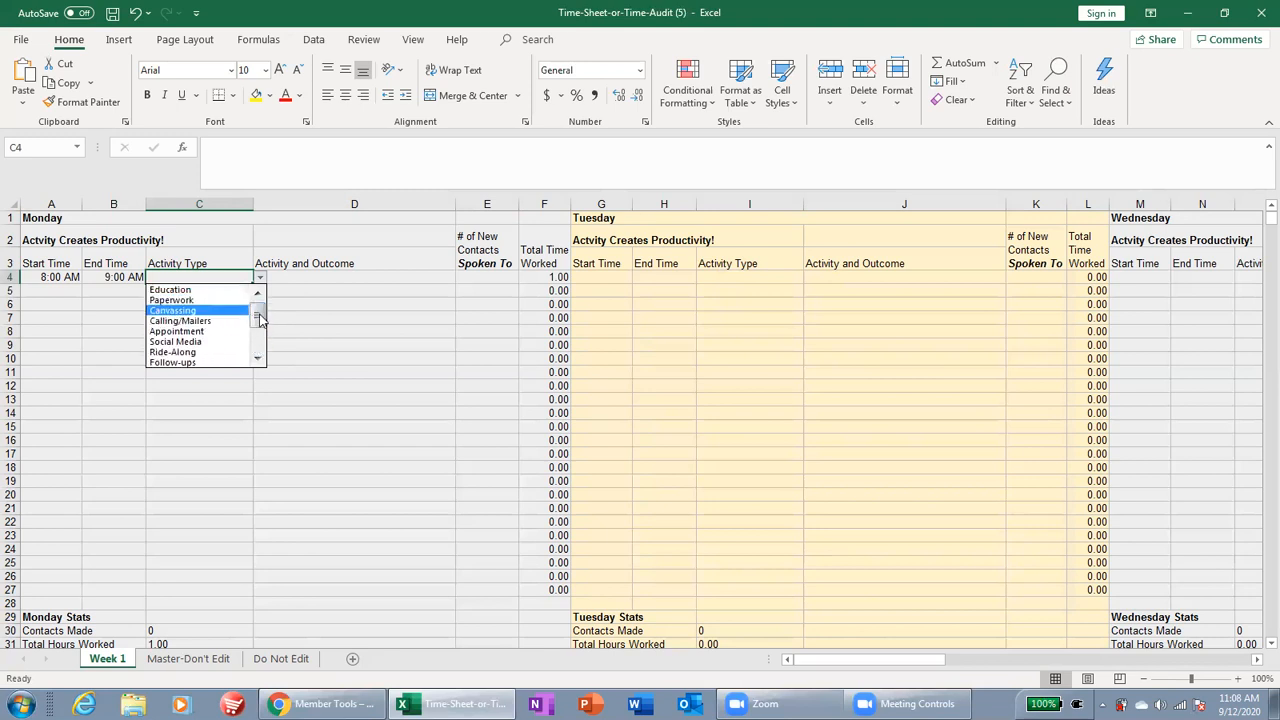
left_click_drag(257, 319, 257, 340)
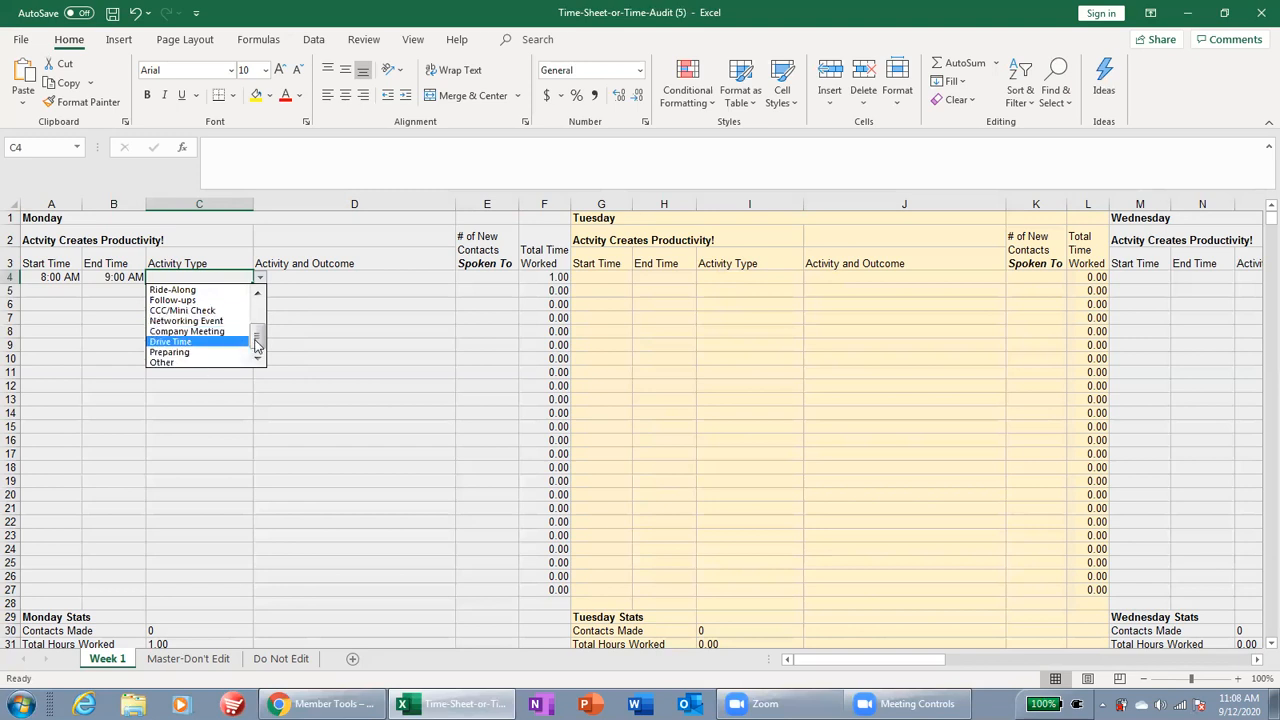
left_click_drag(257, 345, 257, 340)
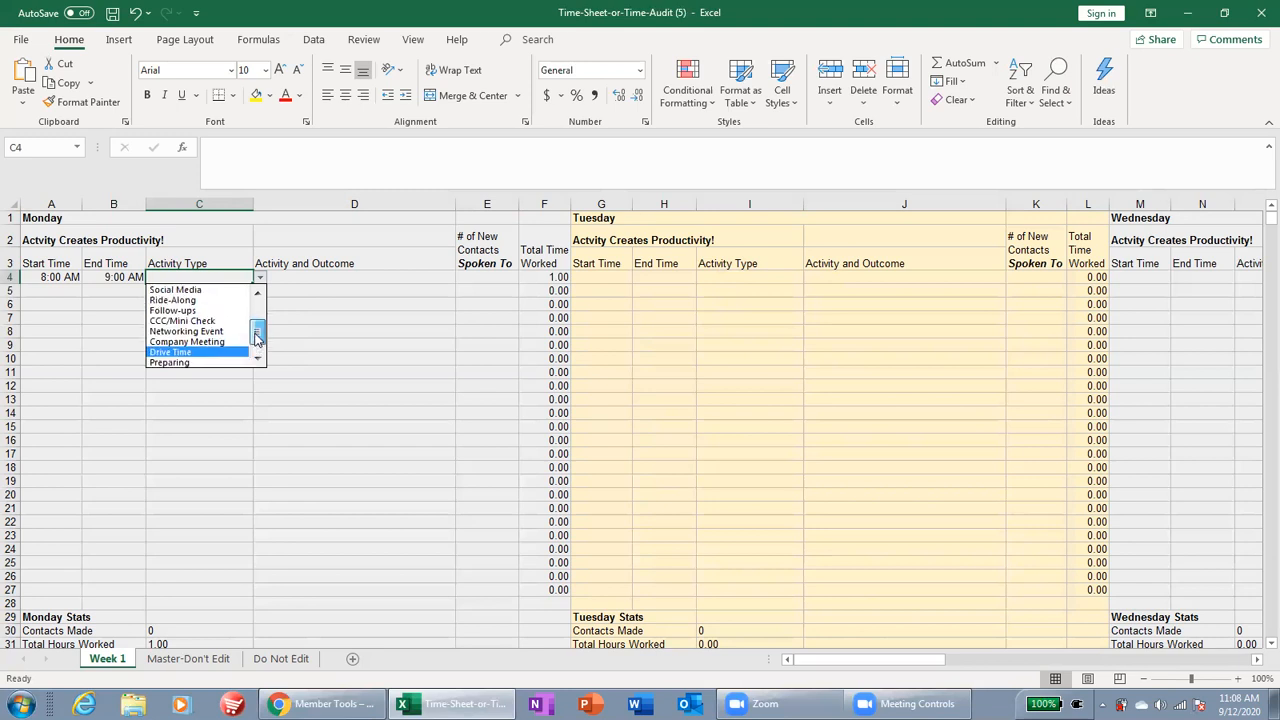
left_click(218, 330)
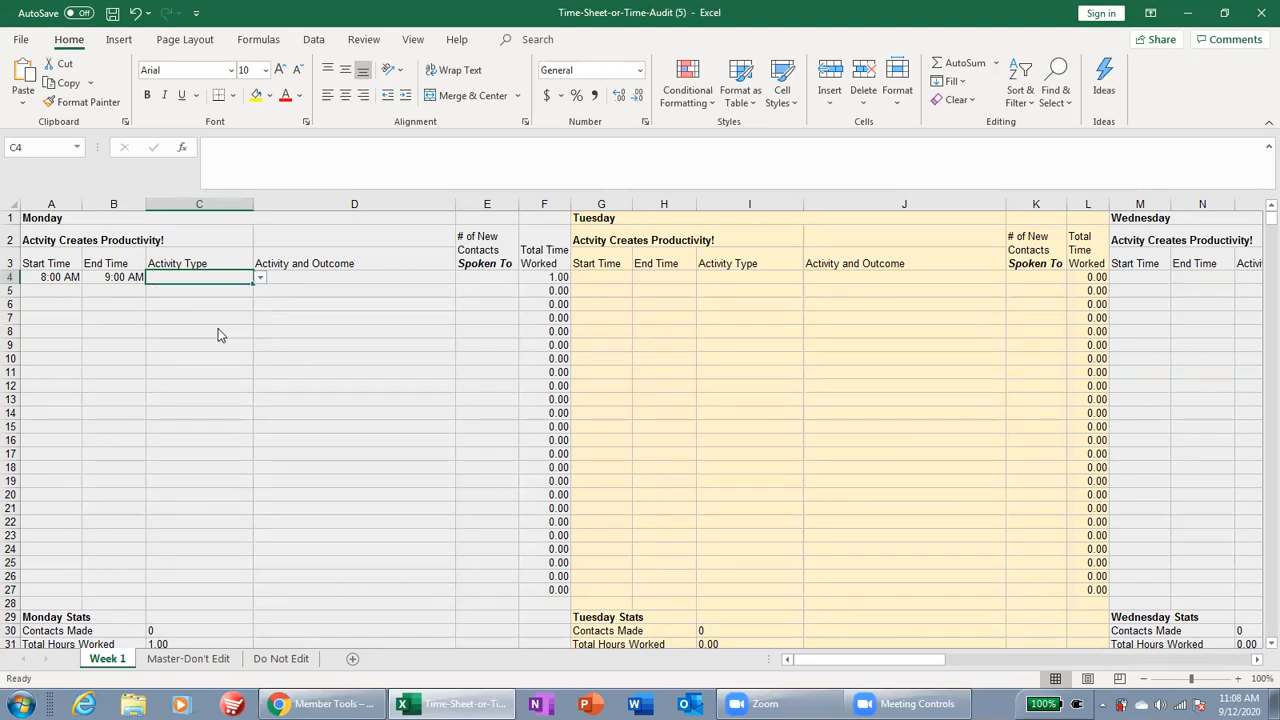
Enter "coffee connections" as the activity and outcome of Monday's first entry, with 6 new contacts spoken to
left_click(324, 278)
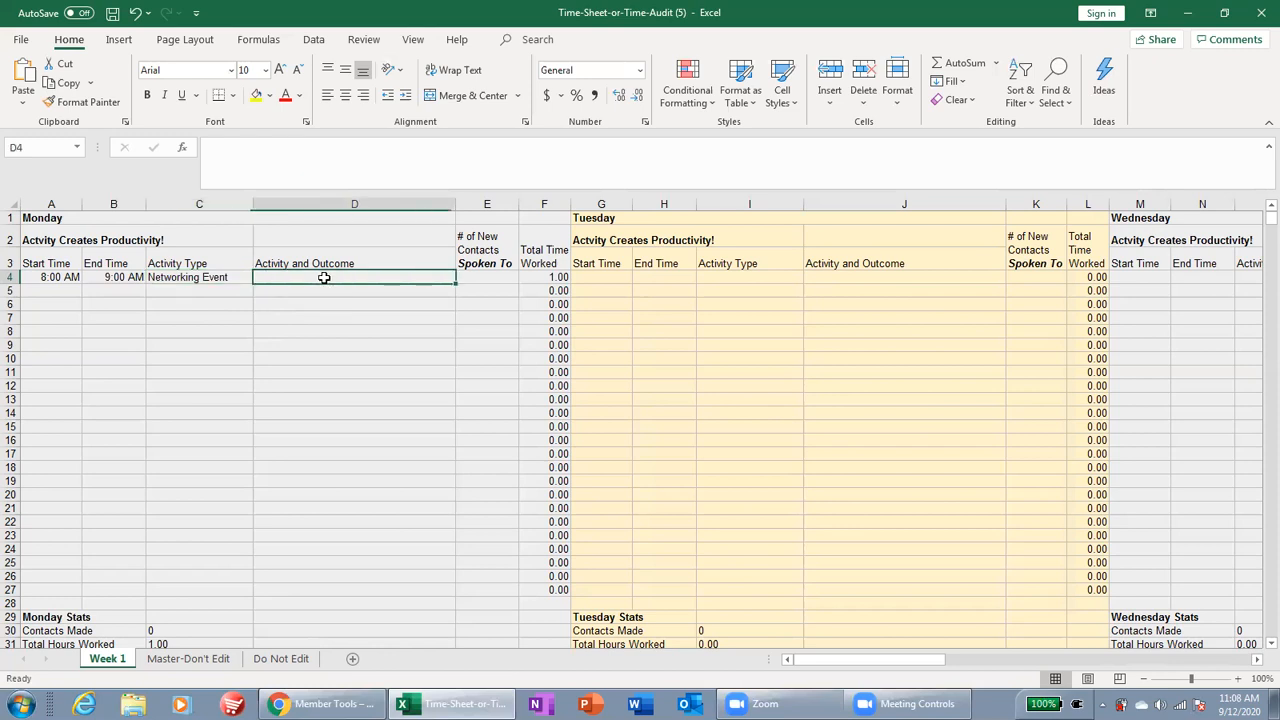
type("c")
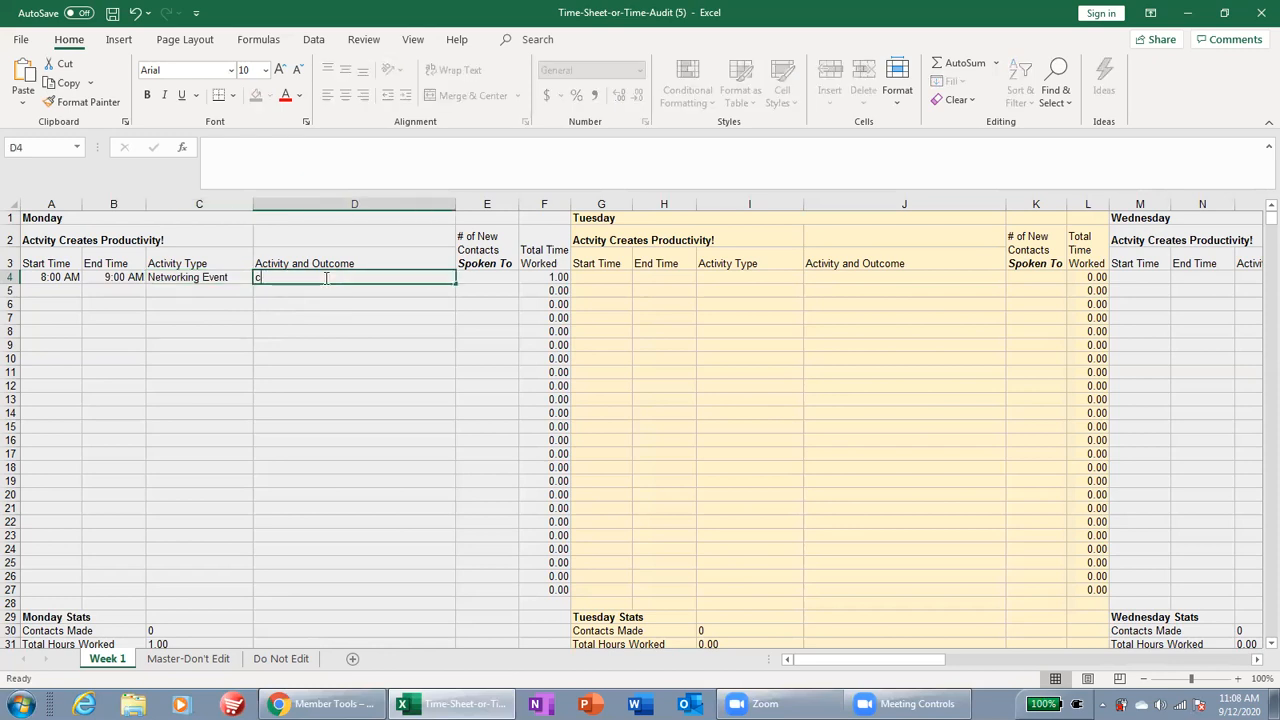
type("offee connections")
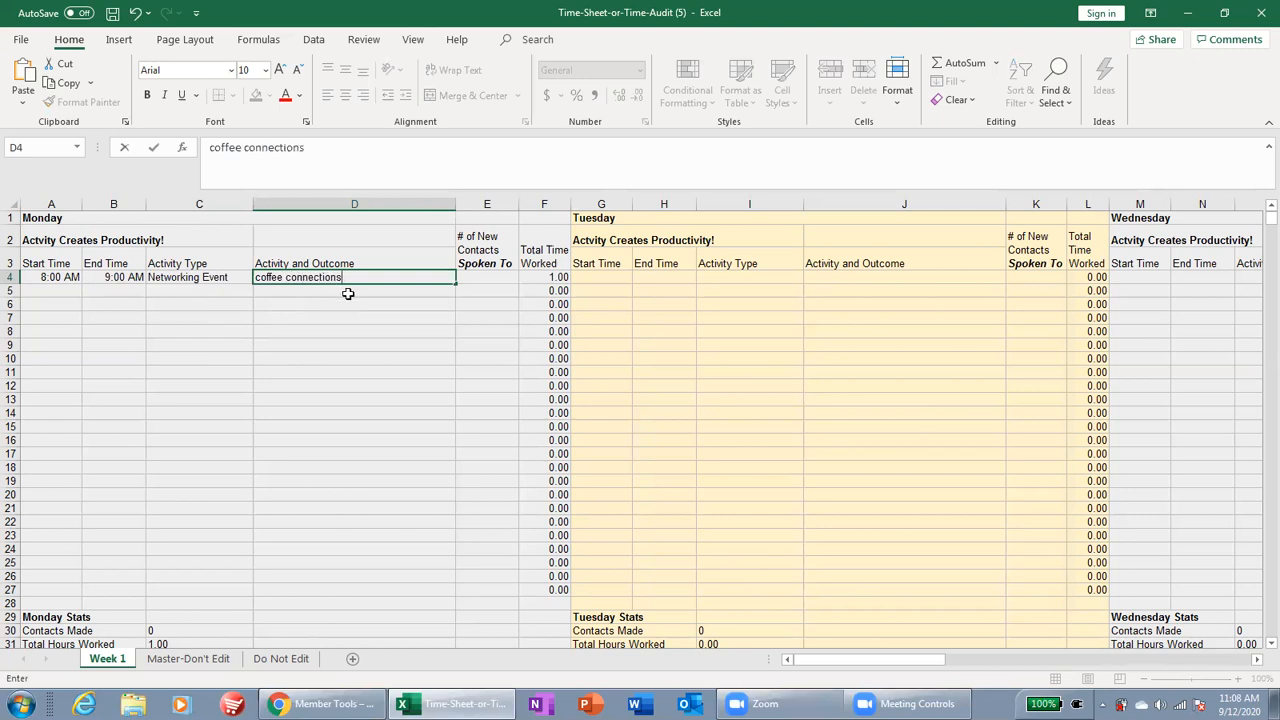
key("Return")
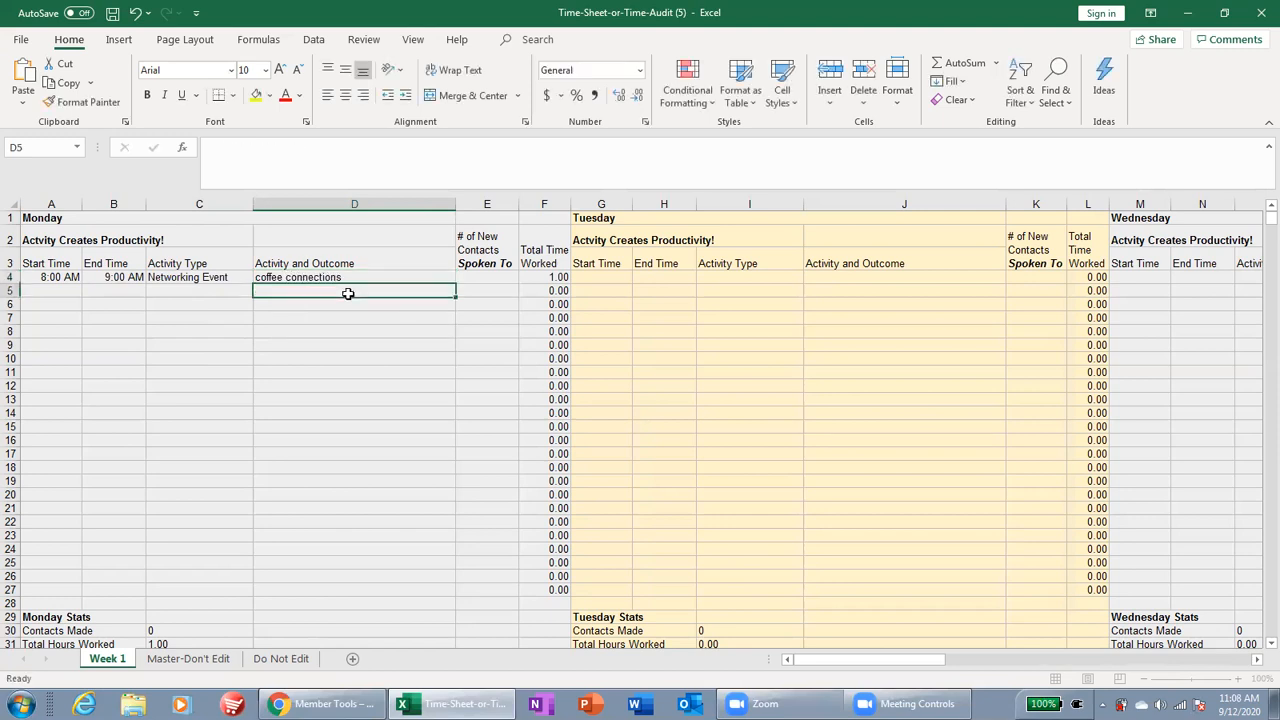
left_click(505, 276)
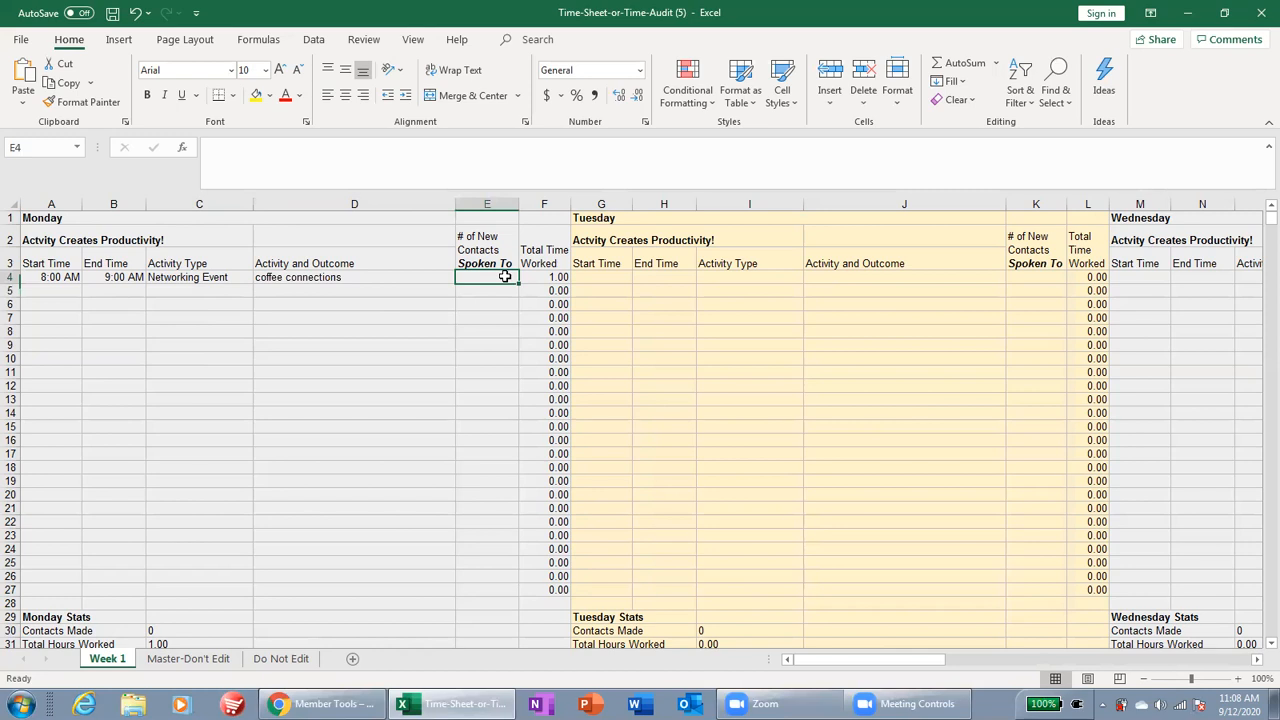
type("6")
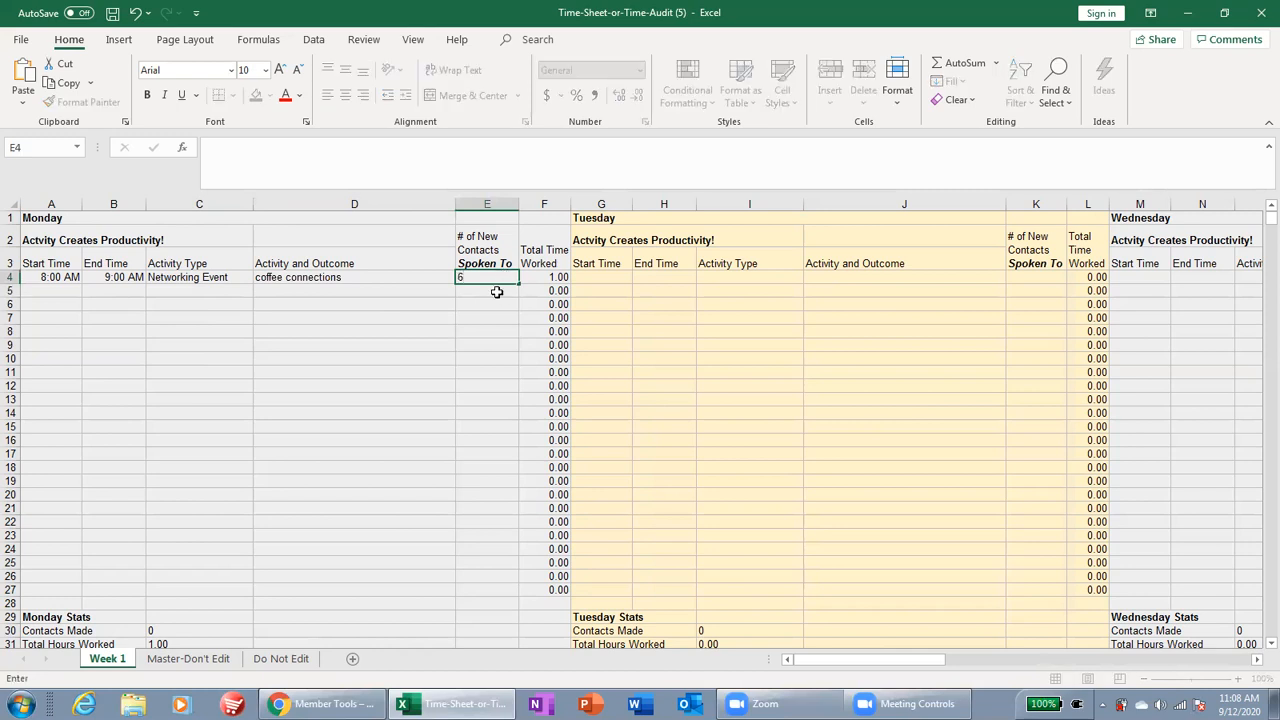
left_click(497, 302)
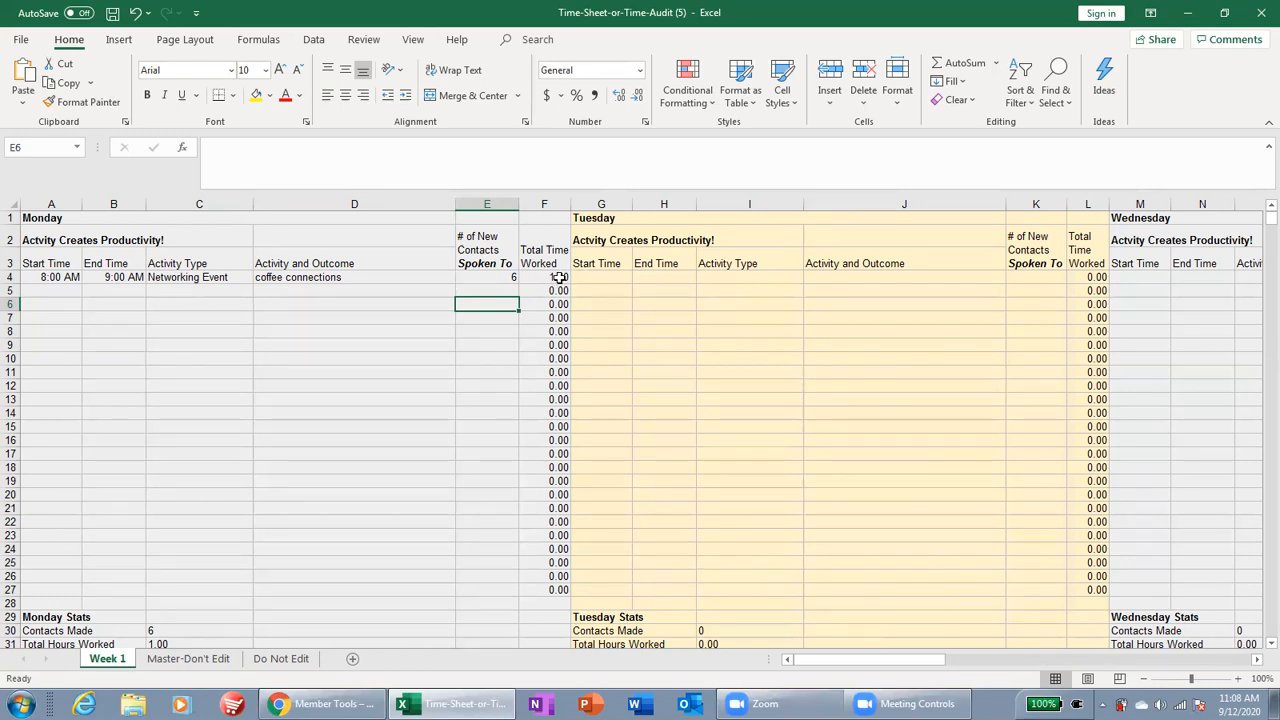
Enter 9:00 AM as the start time and "10am" as the end time in Monday's second row
left_click(73, 292)
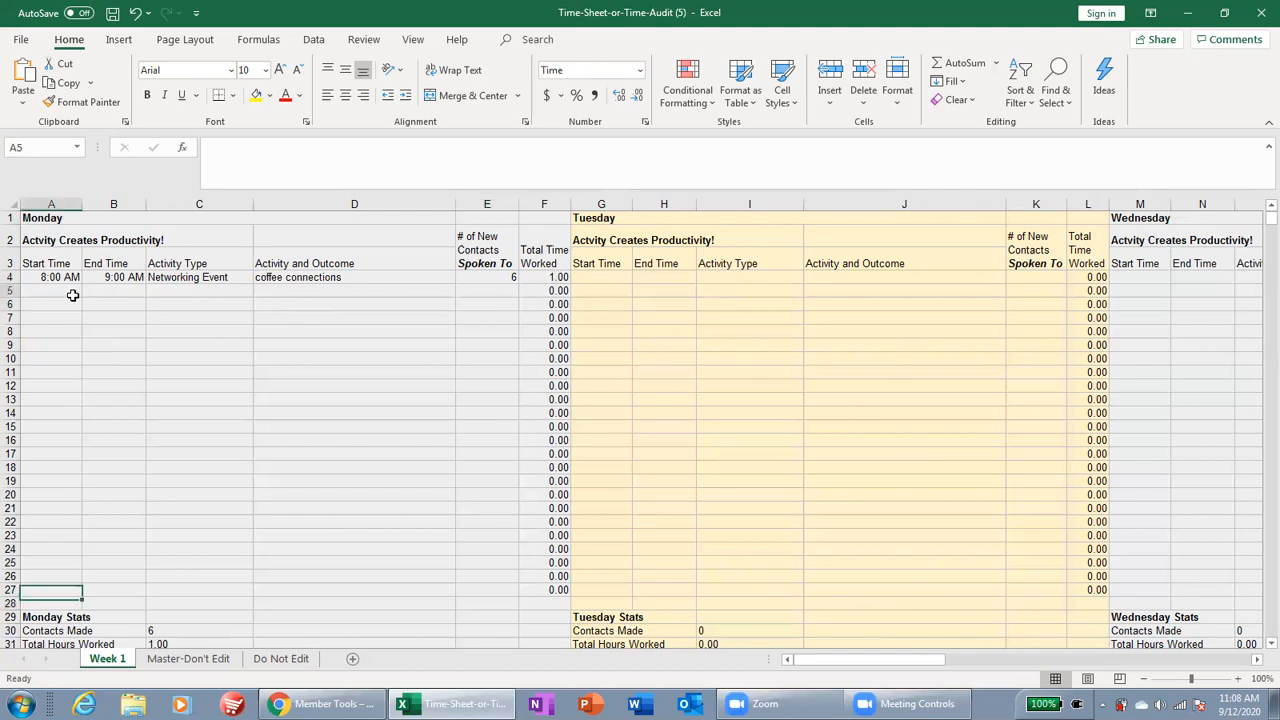
type("9a")
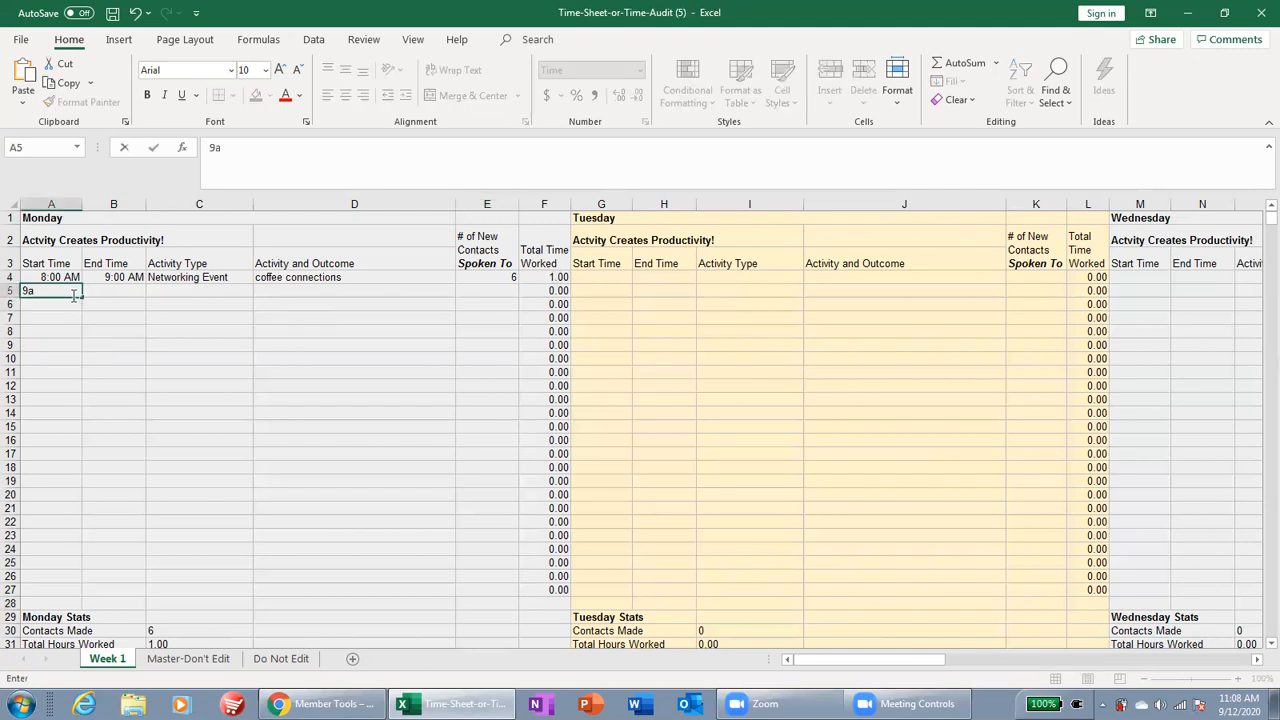
type("m")
left_click(105, 291)
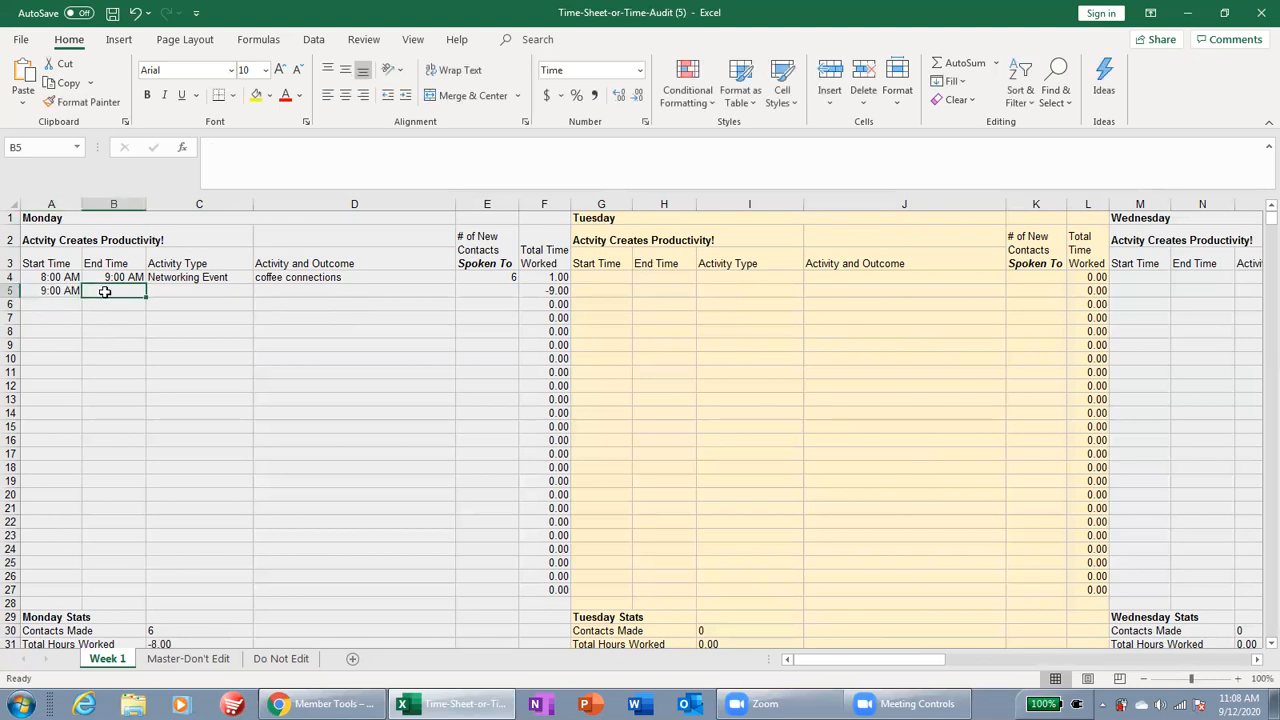
type("10am")
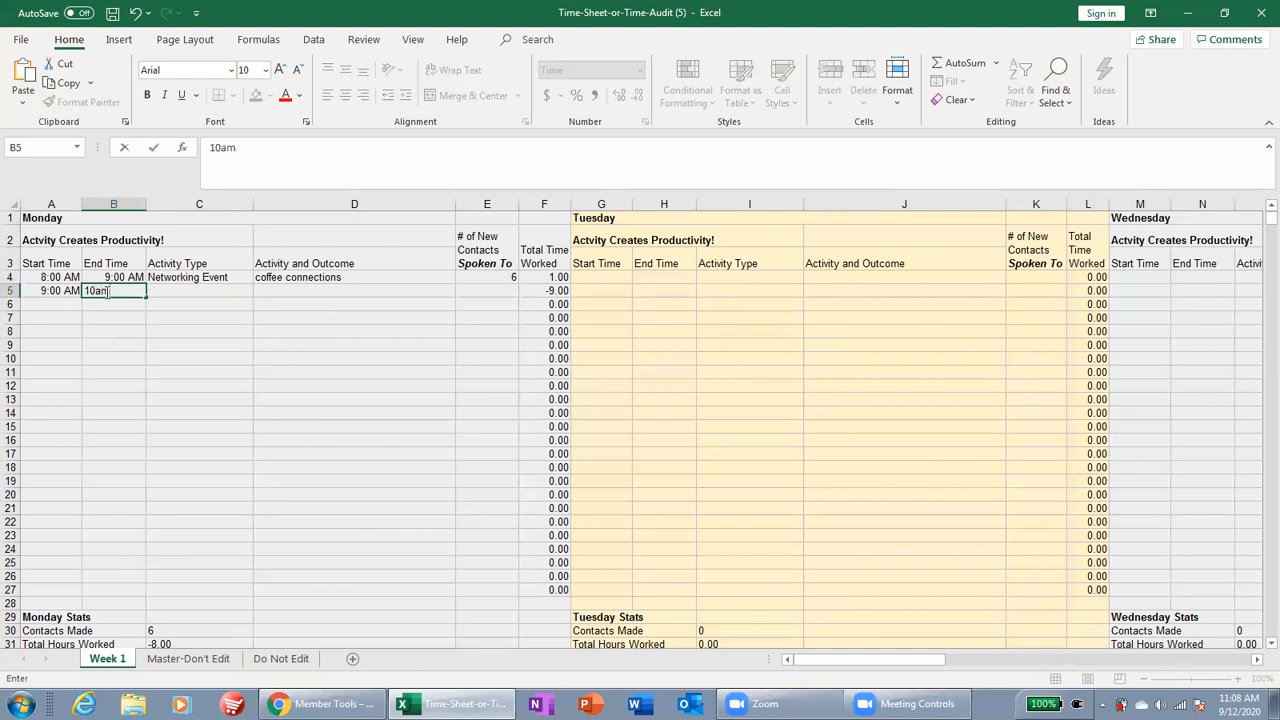
left_click(113, 315)
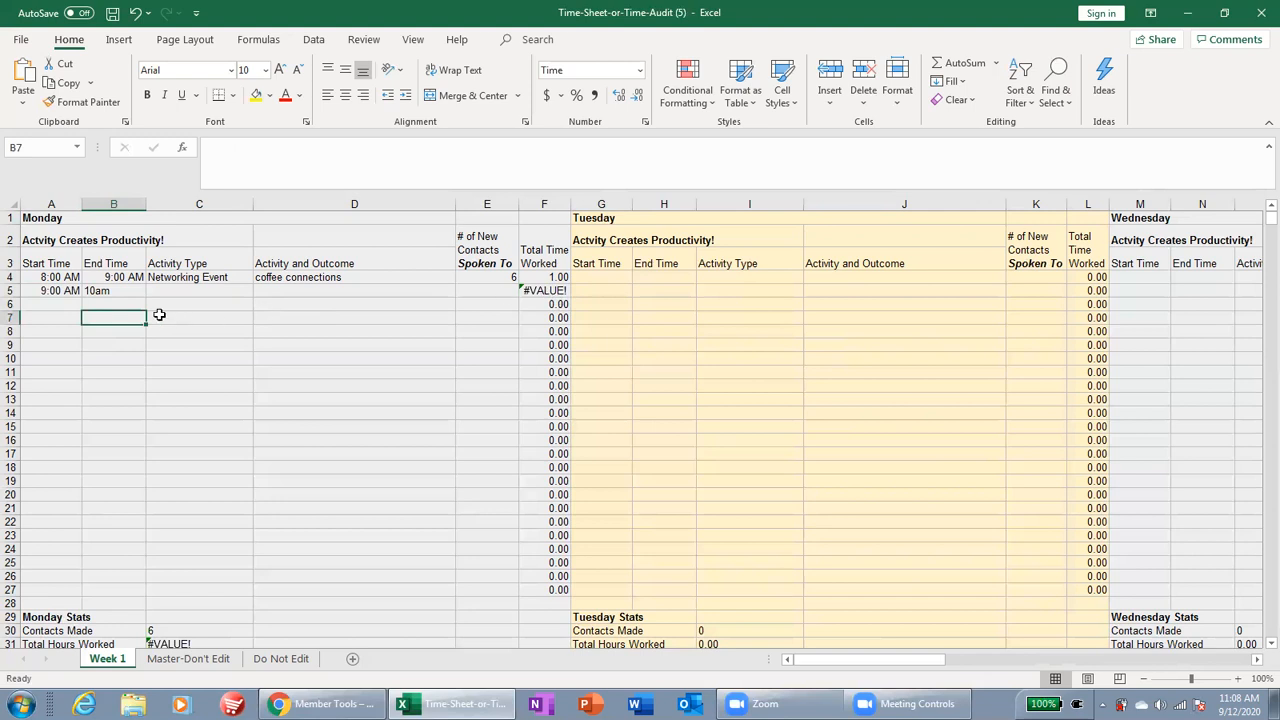
Correct the end time in Monday's second row to 10 am
double_click(133, 290)
key("BackSpace")
key("BackSpace")
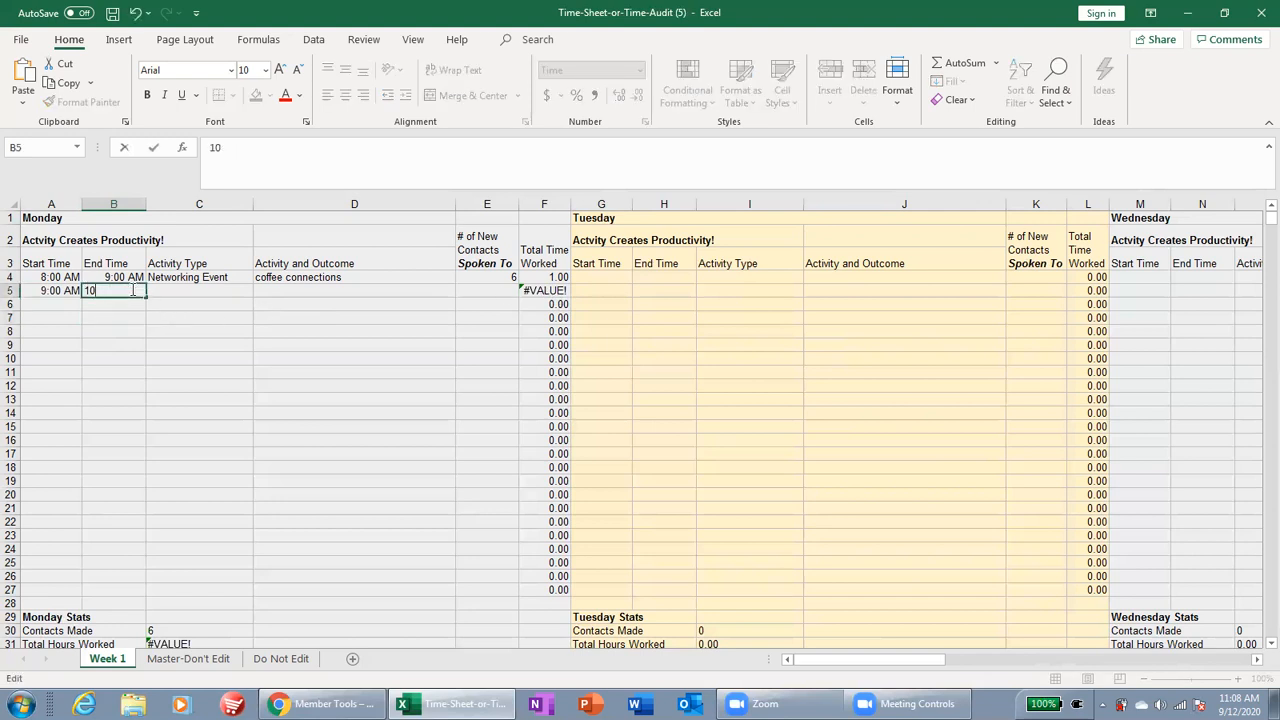
type("am")
key("Return")
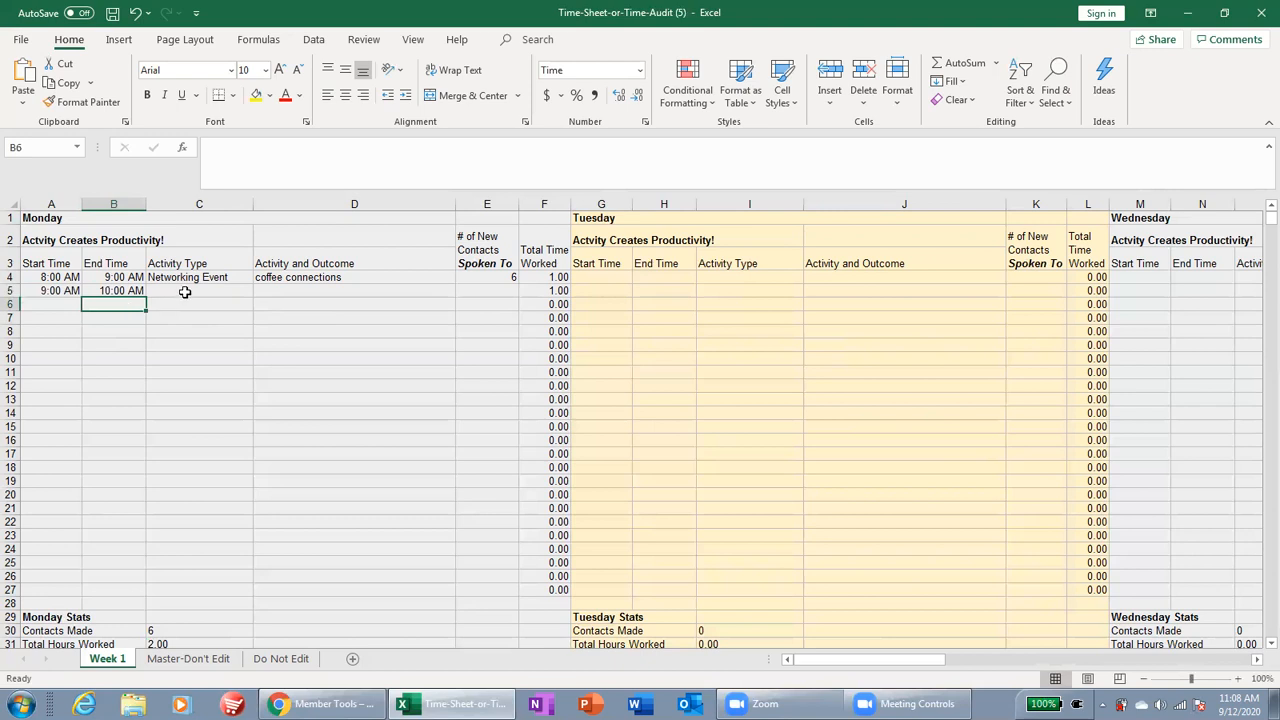
Set the activity type of Monday's second entry to Canvassing
left_click(185, 291)
left_click(260, 292)
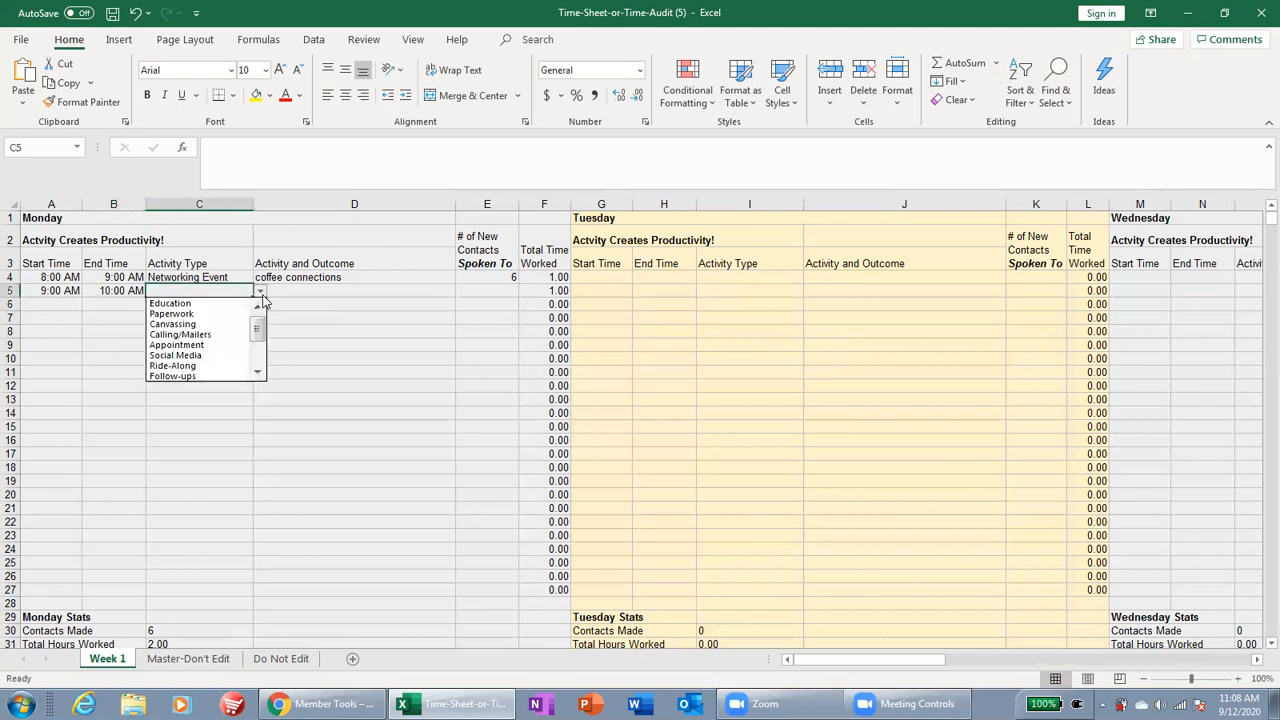
left_click(210, 328)
Enter "canvassed new neighborhood" as the activity and outcome of Monday's second entry, with 3 new contacts spoken to
left_click(285, 291)
type("can")
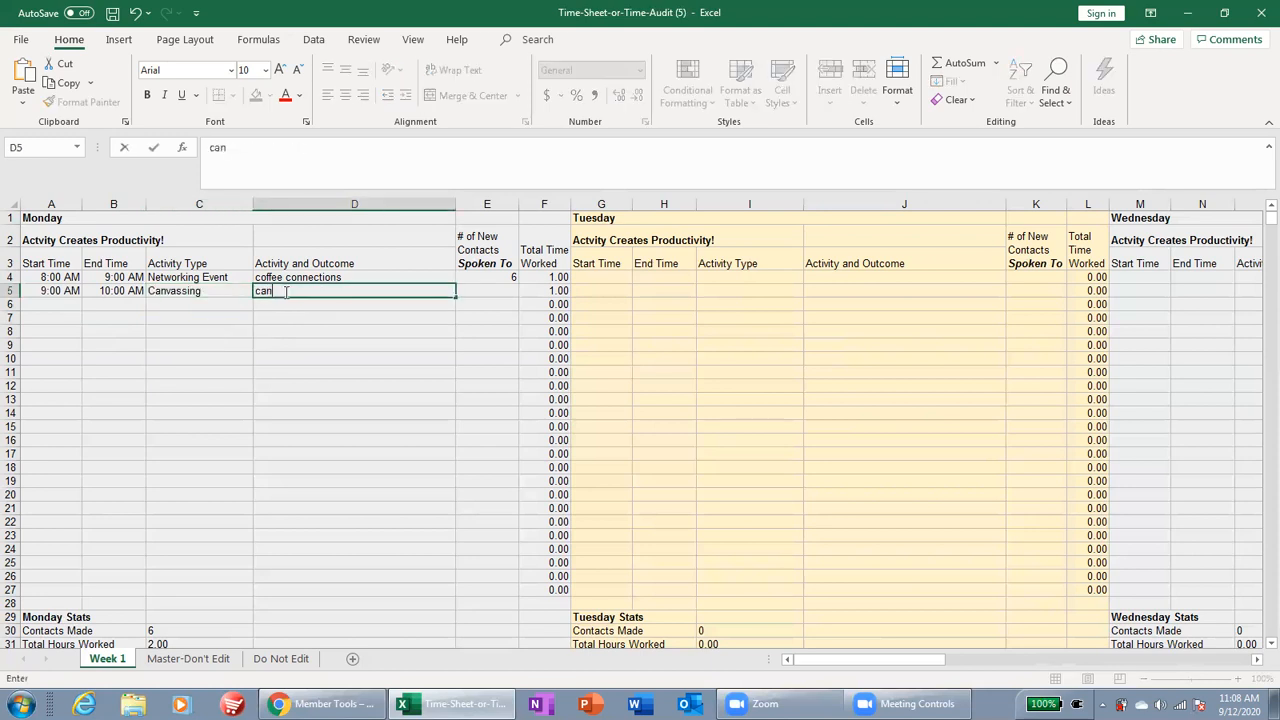
type("vassed new neighbo")
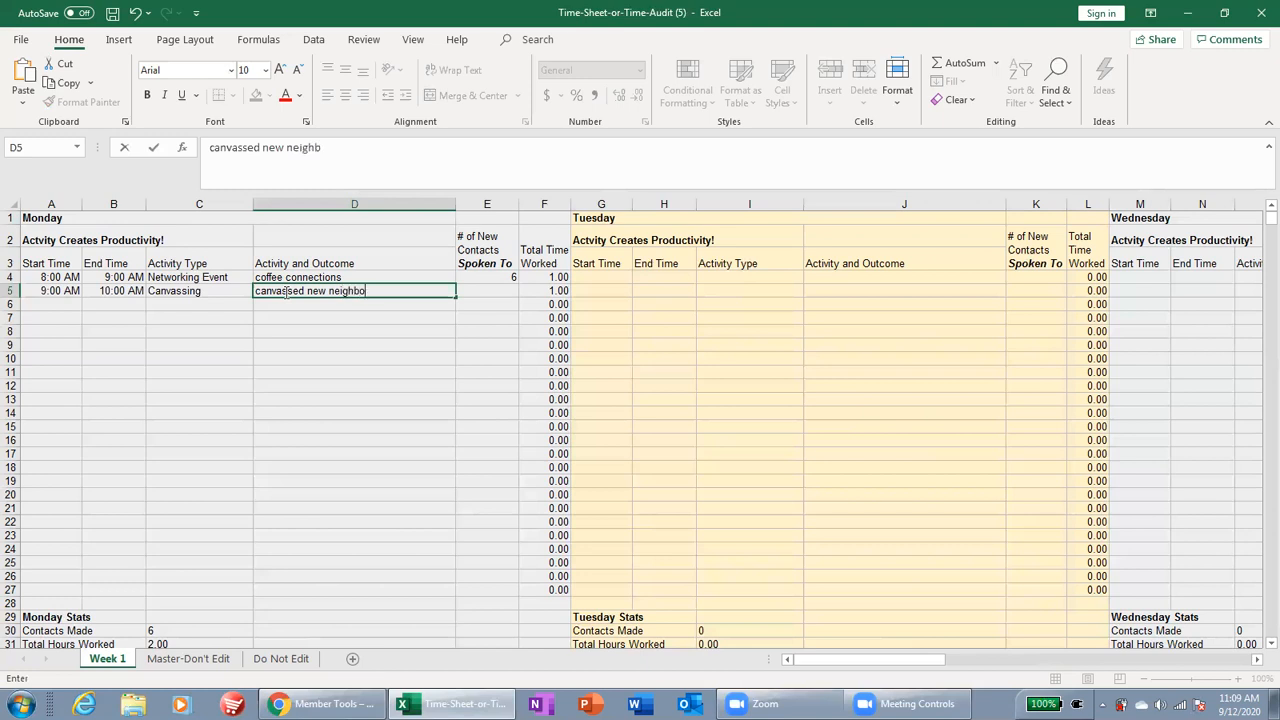
type("rhood")
key("Return")
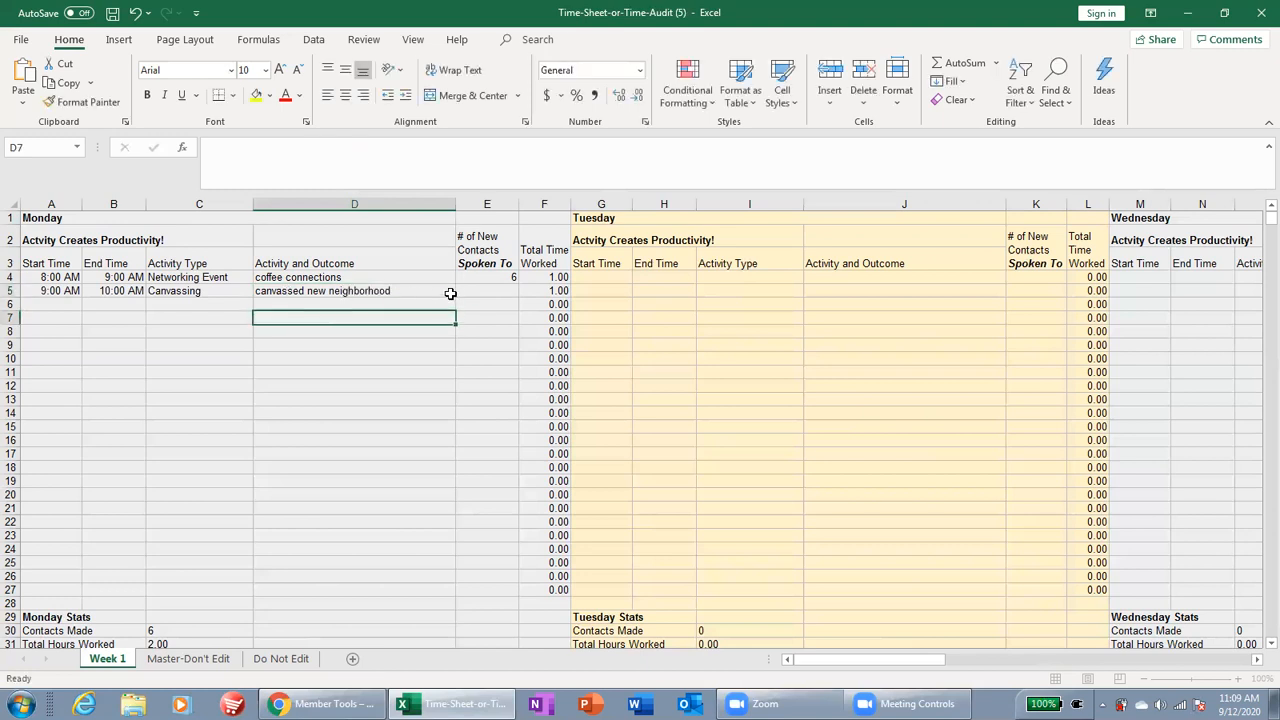
left_click(482, 290)
type("3")
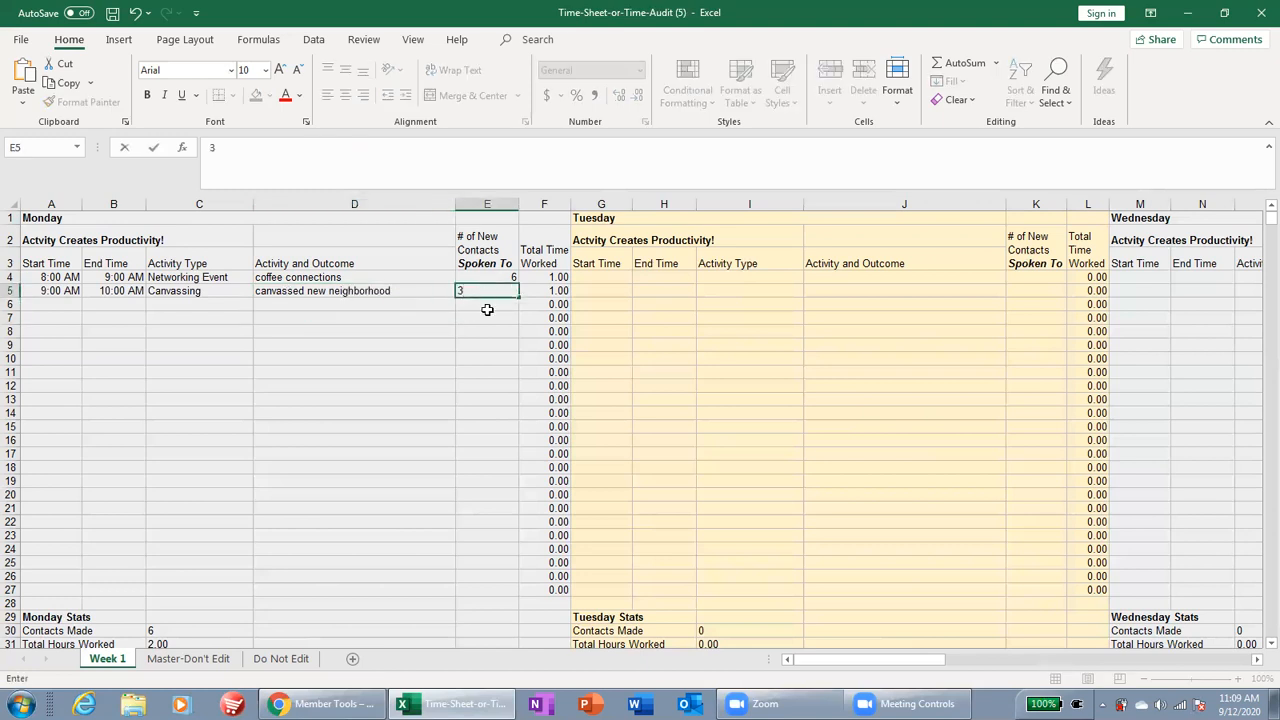
key("Return")
Enter 10 am as the start time and 2 pm as the end time in Tuesday's first row
left_click_drag(1270, 218, 1257, 232)
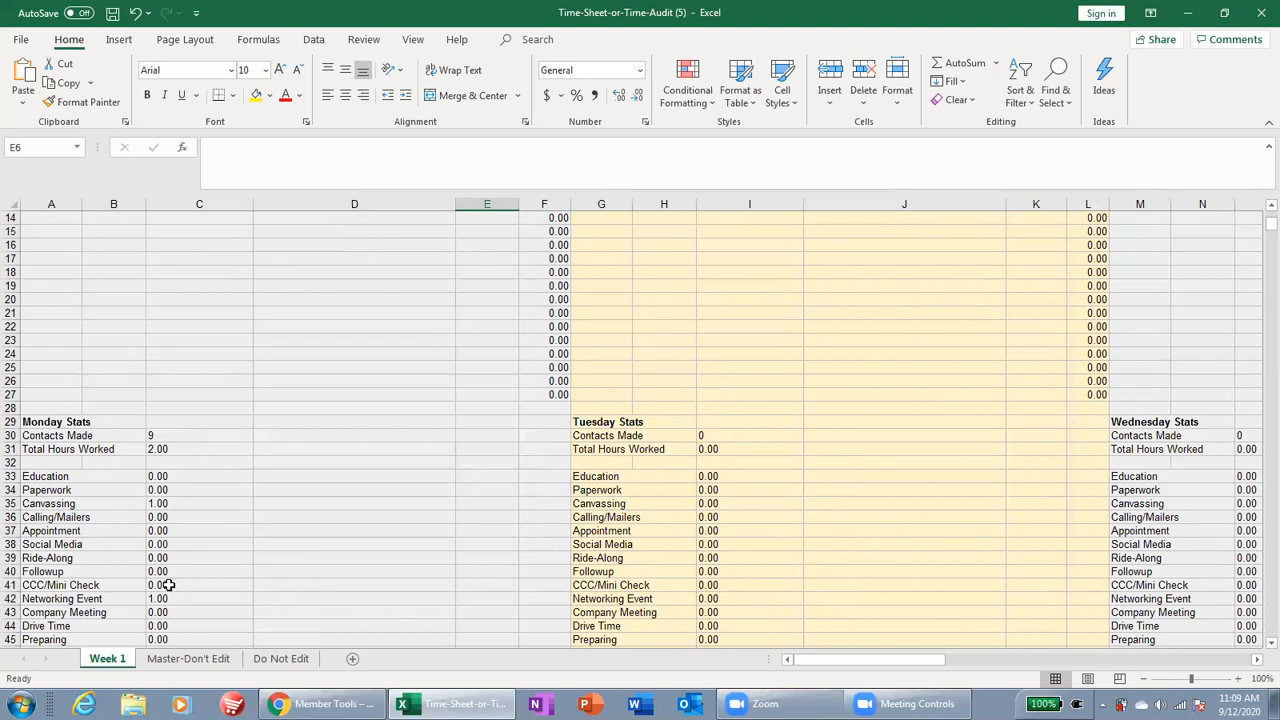
left_click_drag(1262, 232, 1258, 222)
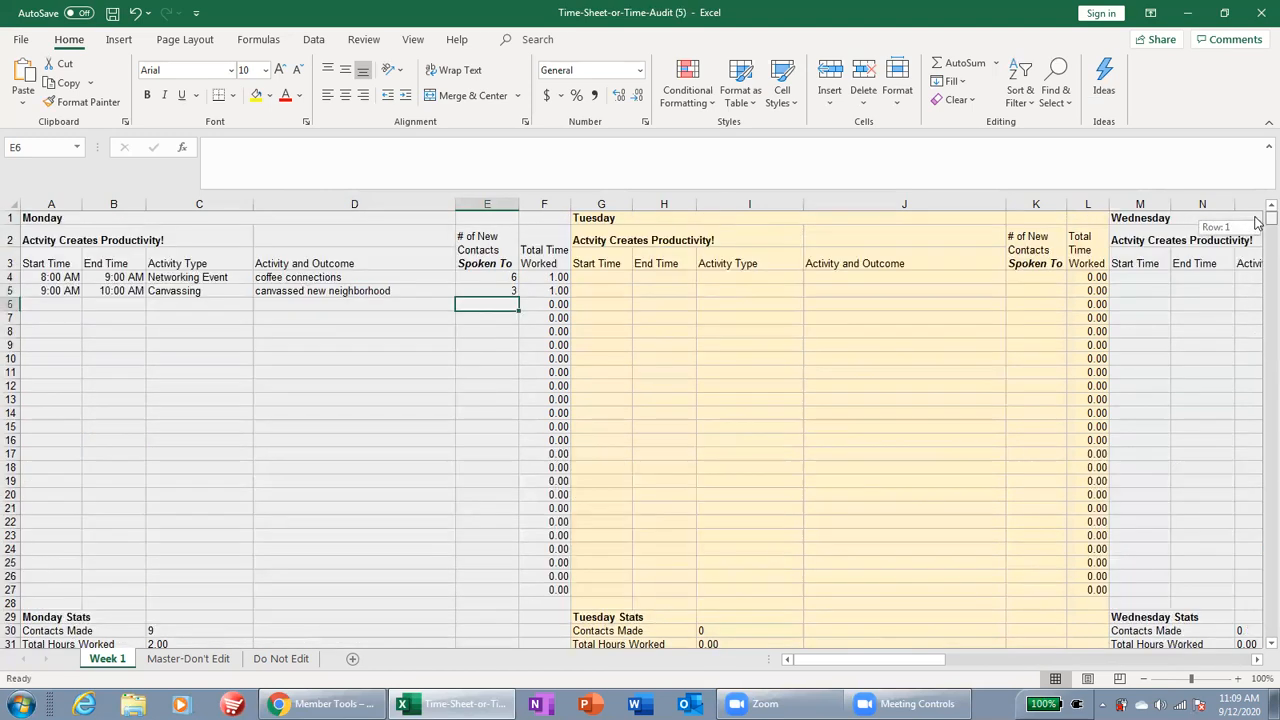
left_click(605, 276)
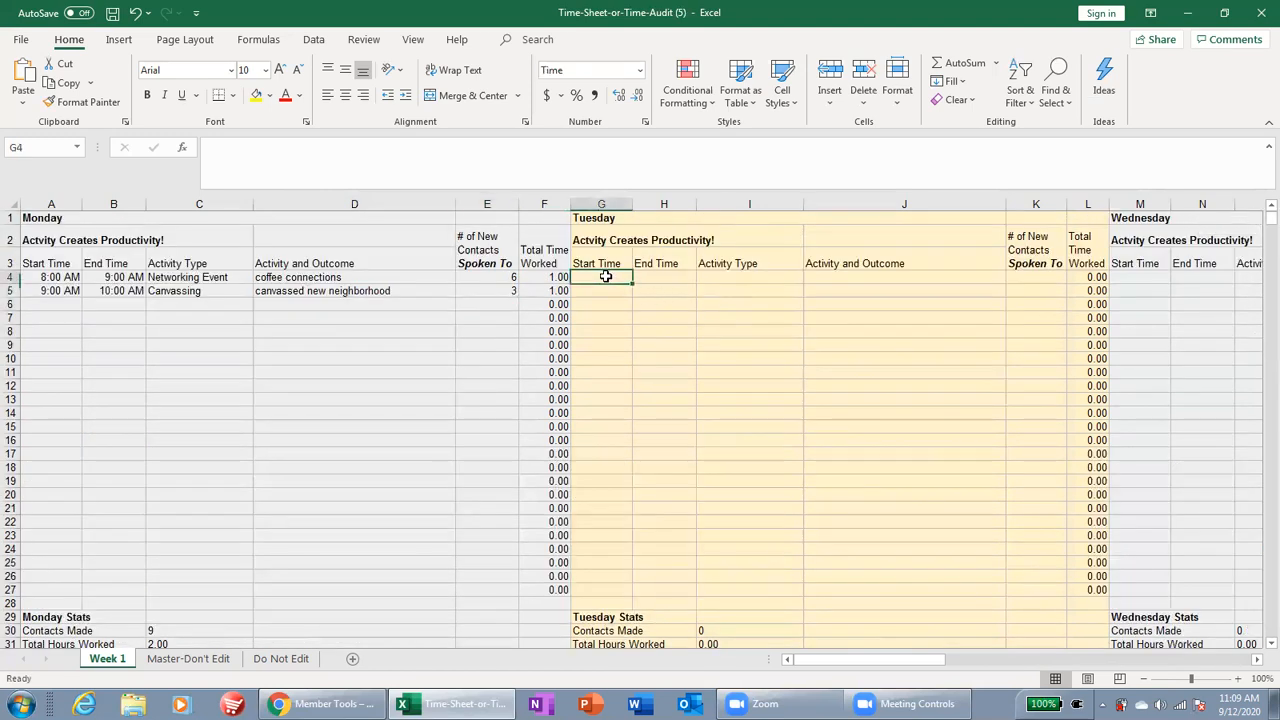
type("10 am")
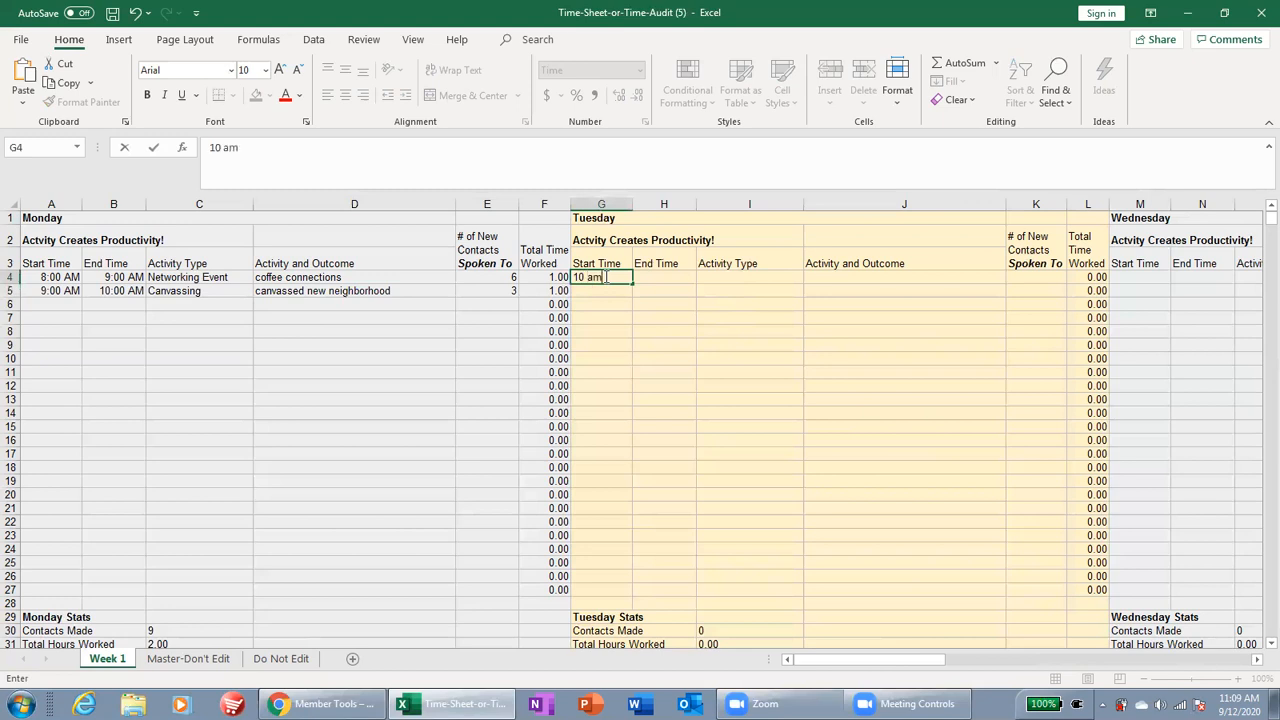
left_click(647, 278)
type("2")
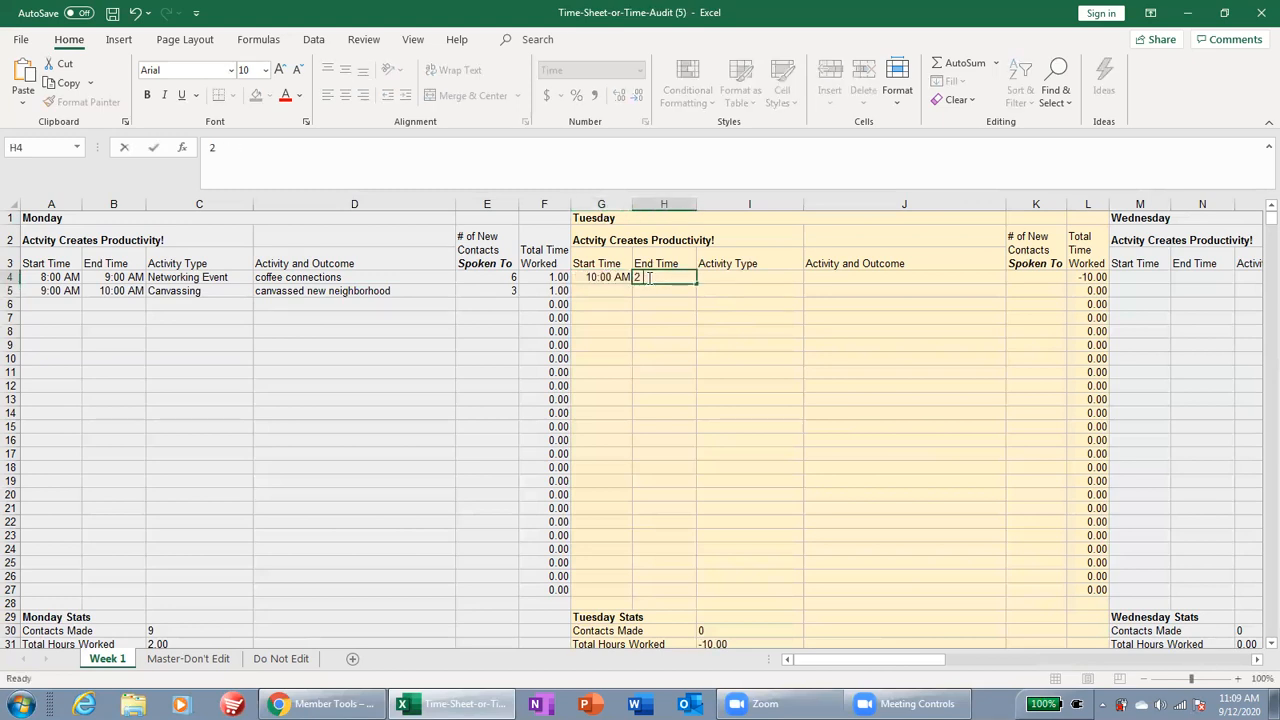
type(" pm")
Set the activity type of Tuesday's first entry to Calling/Mailers
left_click(717, 279)
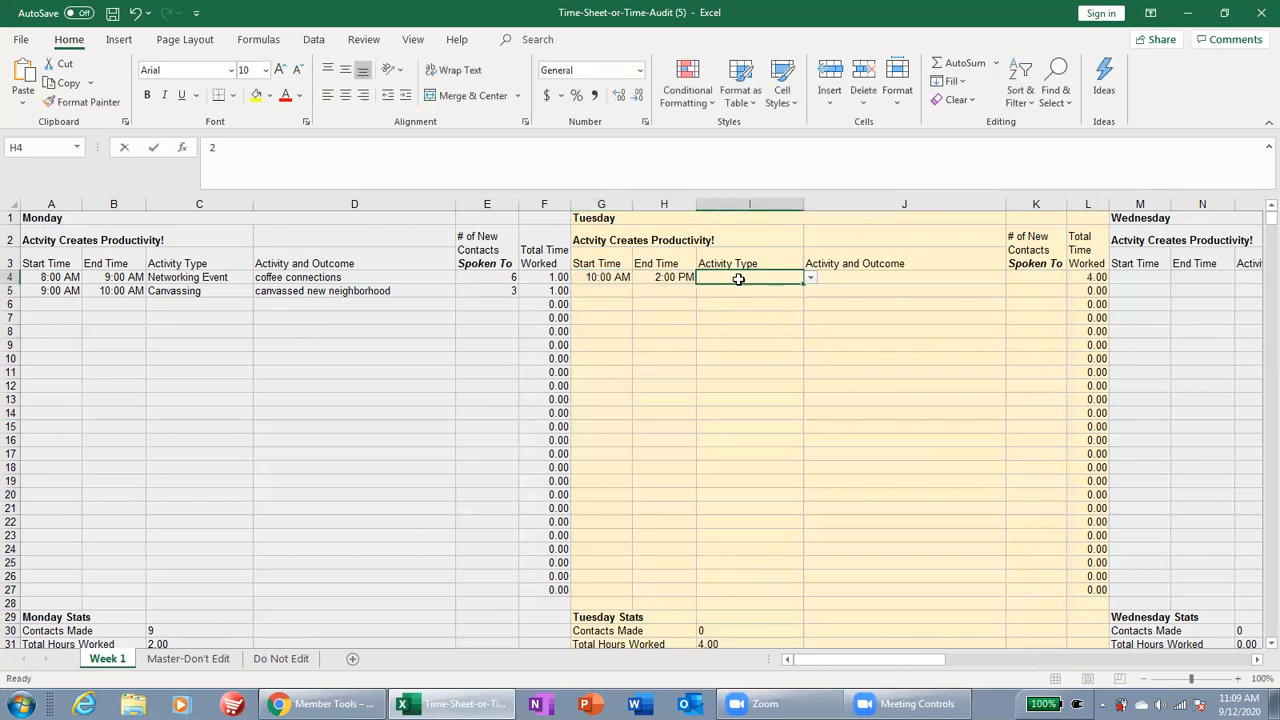
left_click(810, 281)
left_click(734, 324)
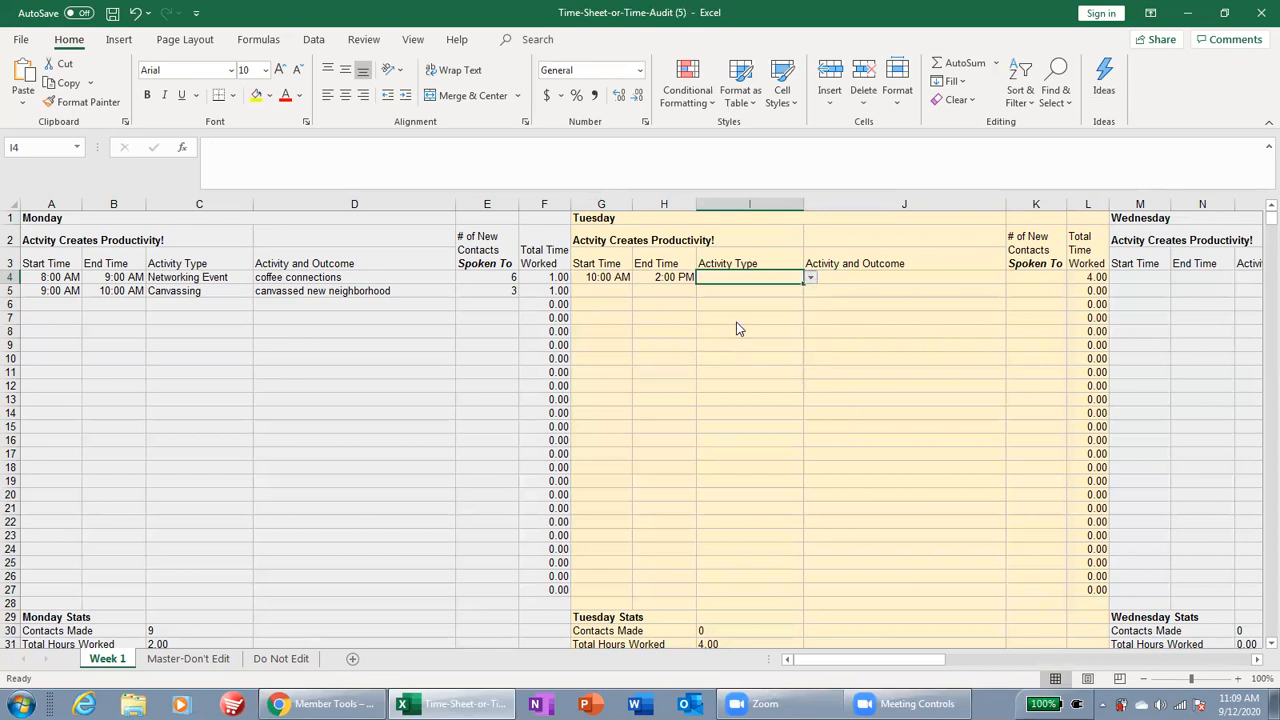
left_click(840, 279)
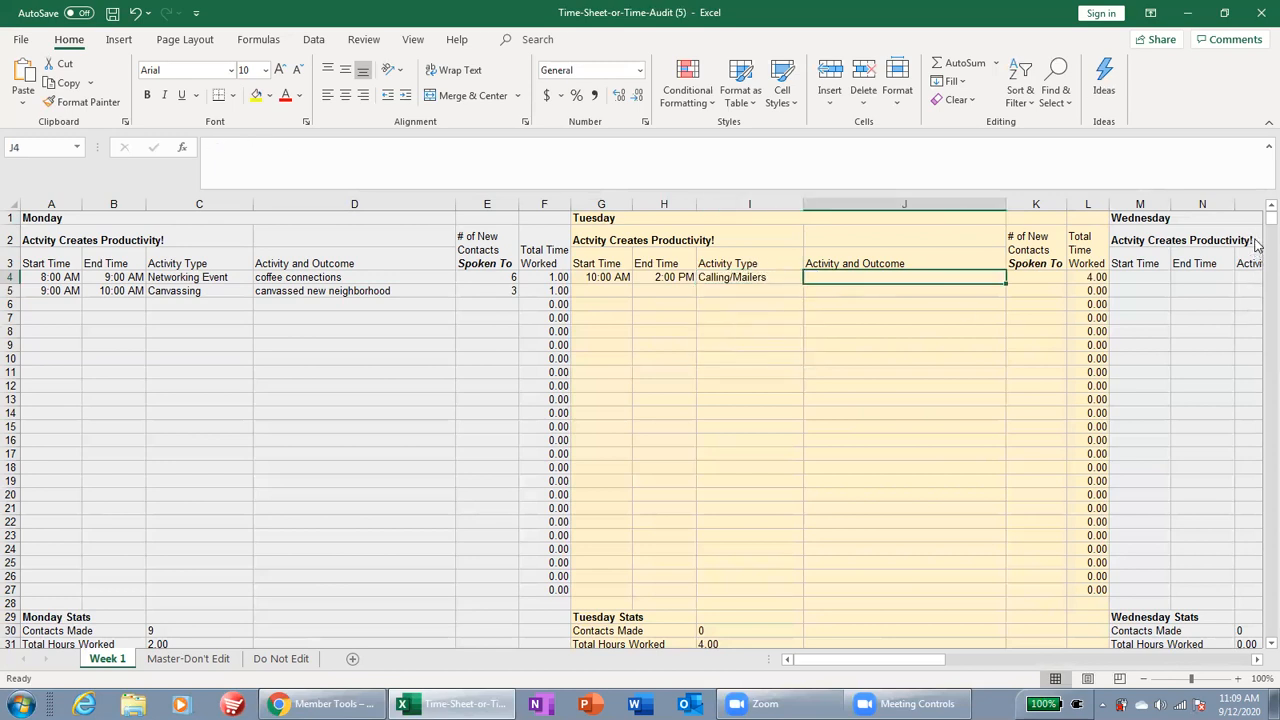
left_click(746, 361)
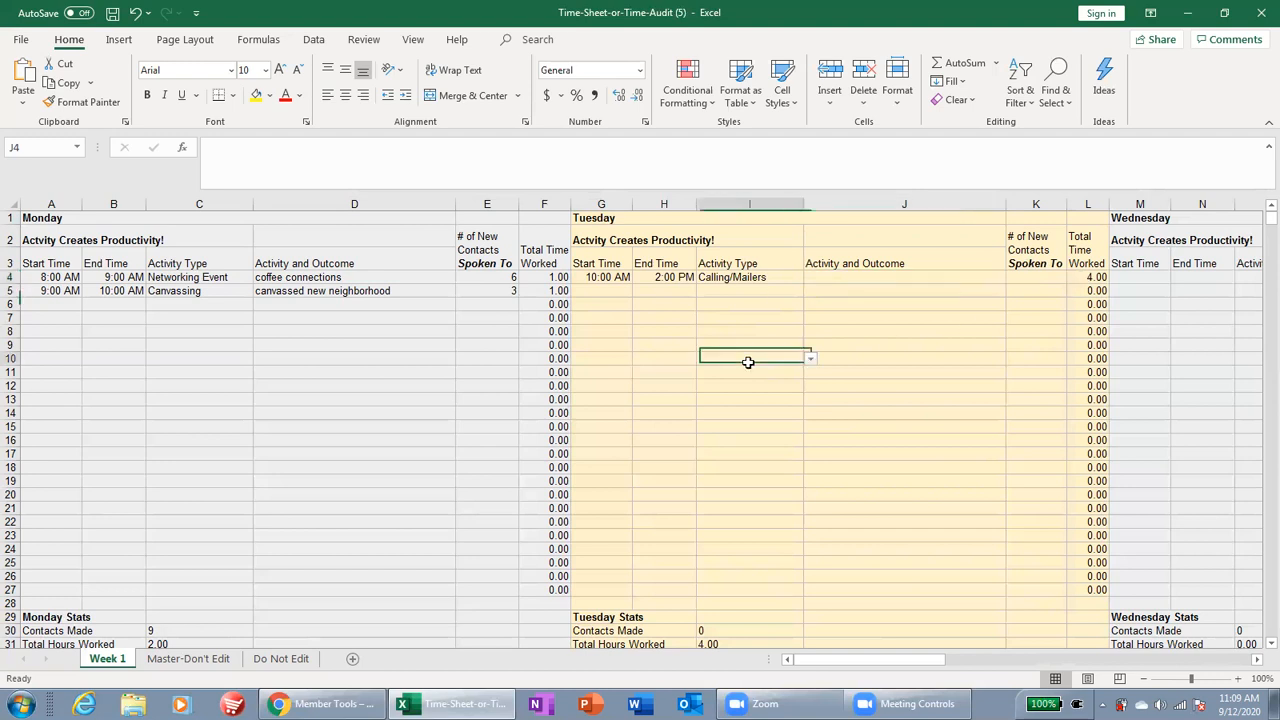
Examine the Monday and Tuesday stats and the weekly totals below the daily entries
left_click_drag(1270, 218, 1257, 231)
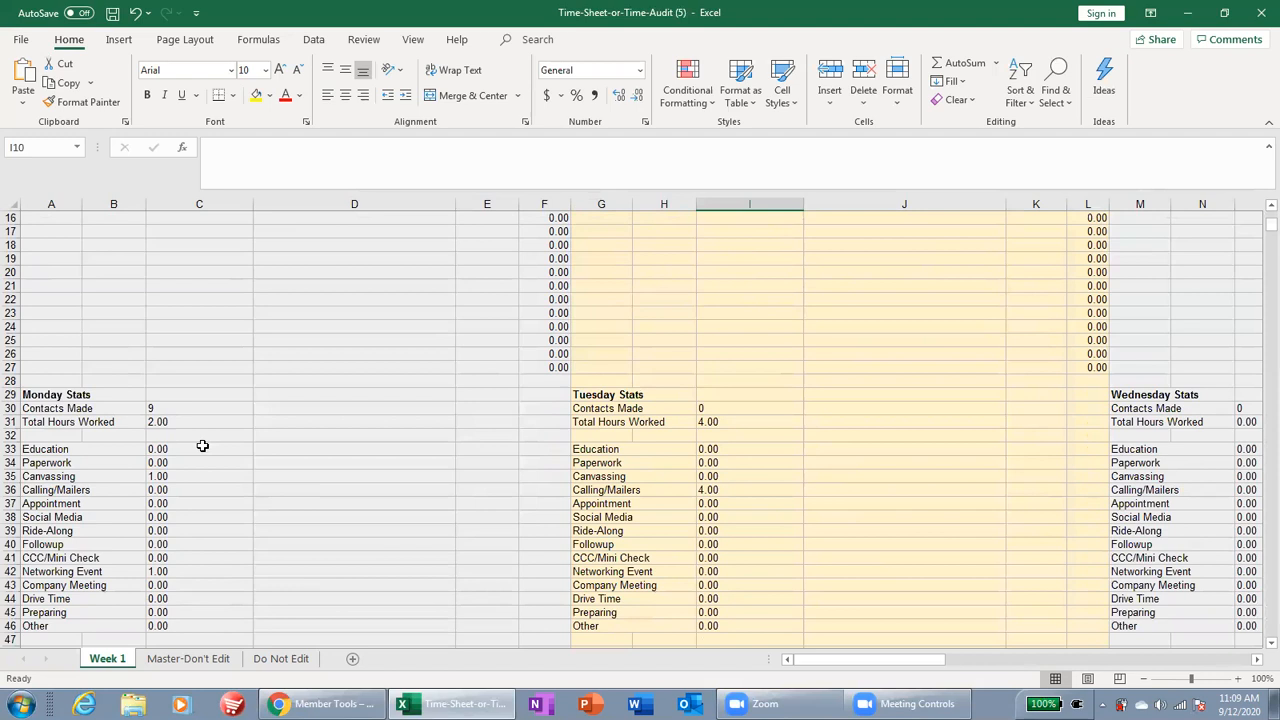
left_click_drag(1258, 232, 1257, 245)
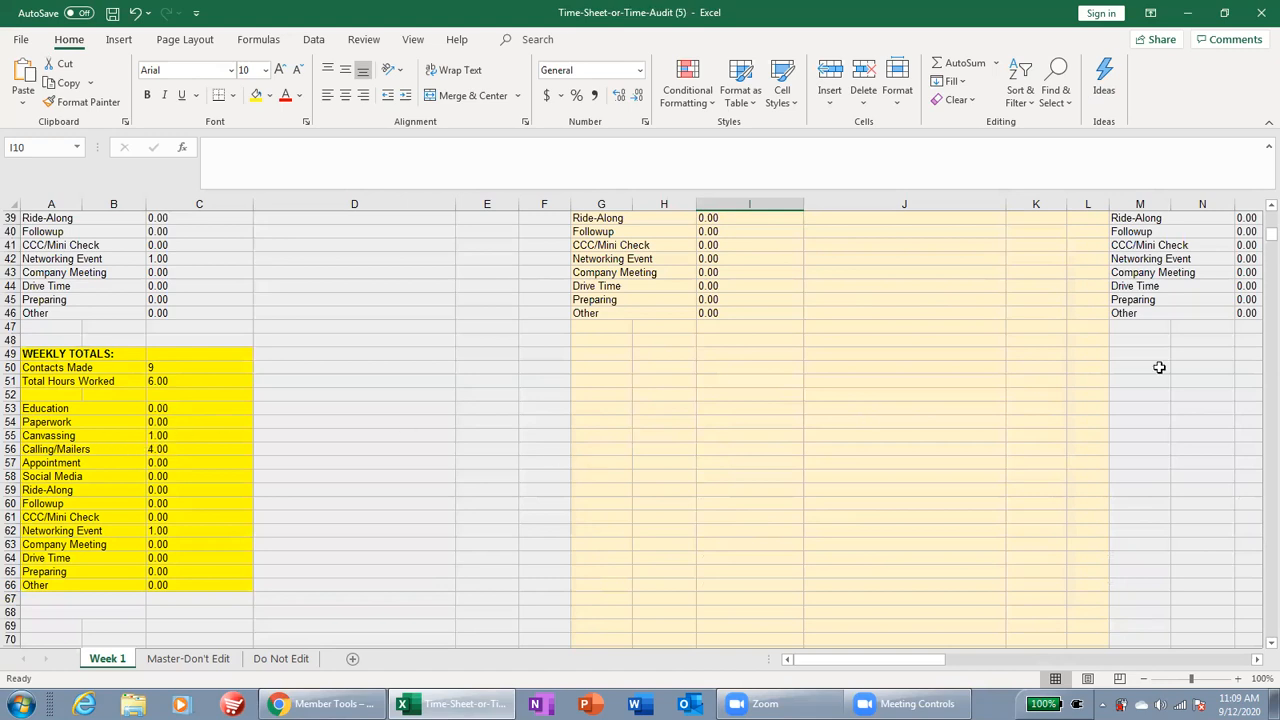
left_click_drag(1262, 240, 1257, 219)
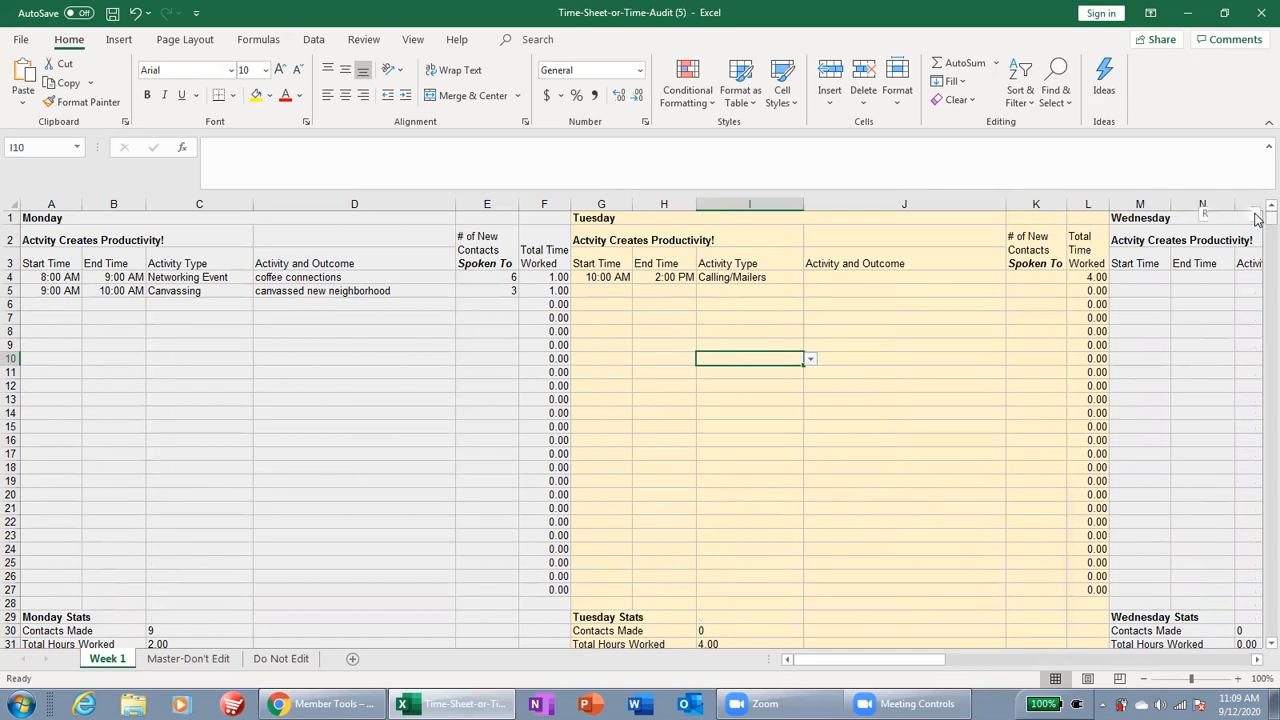
left_click_drag(1257, 220, 1257, 212)
Change the activity type of Monday's first entry to Ride-Along
left_click(215, 277)
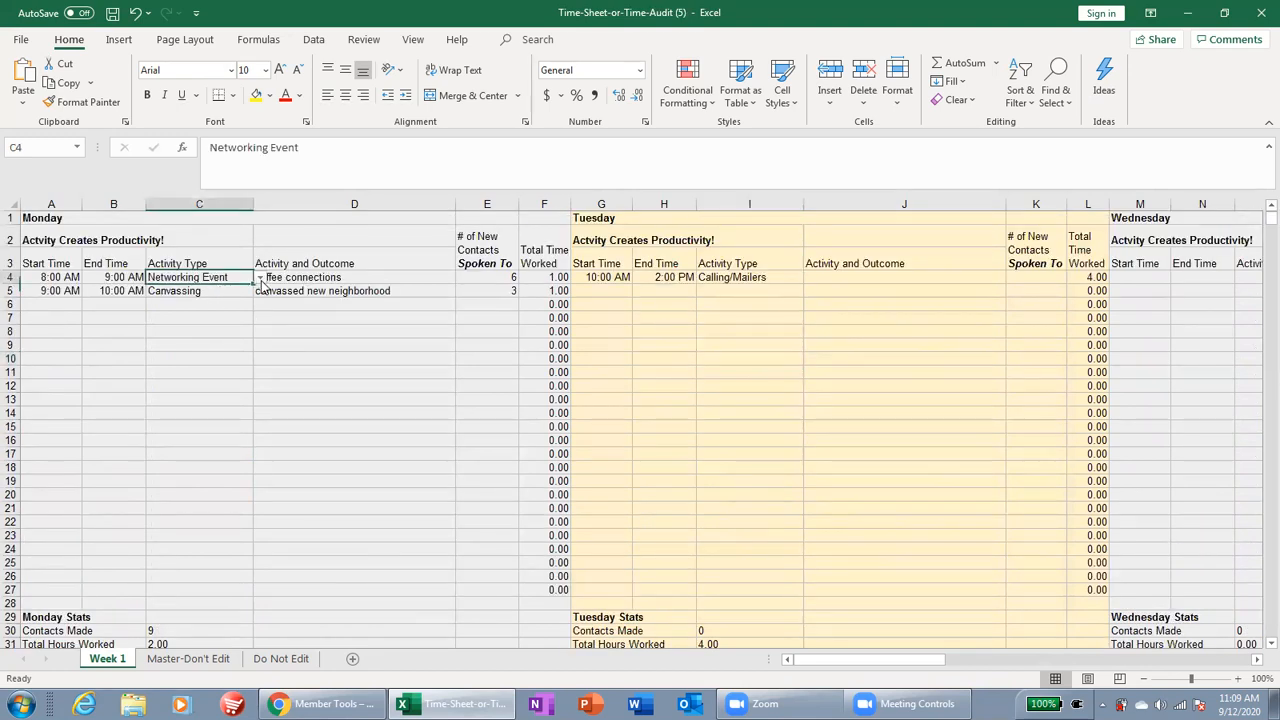
left_click(261, 278)
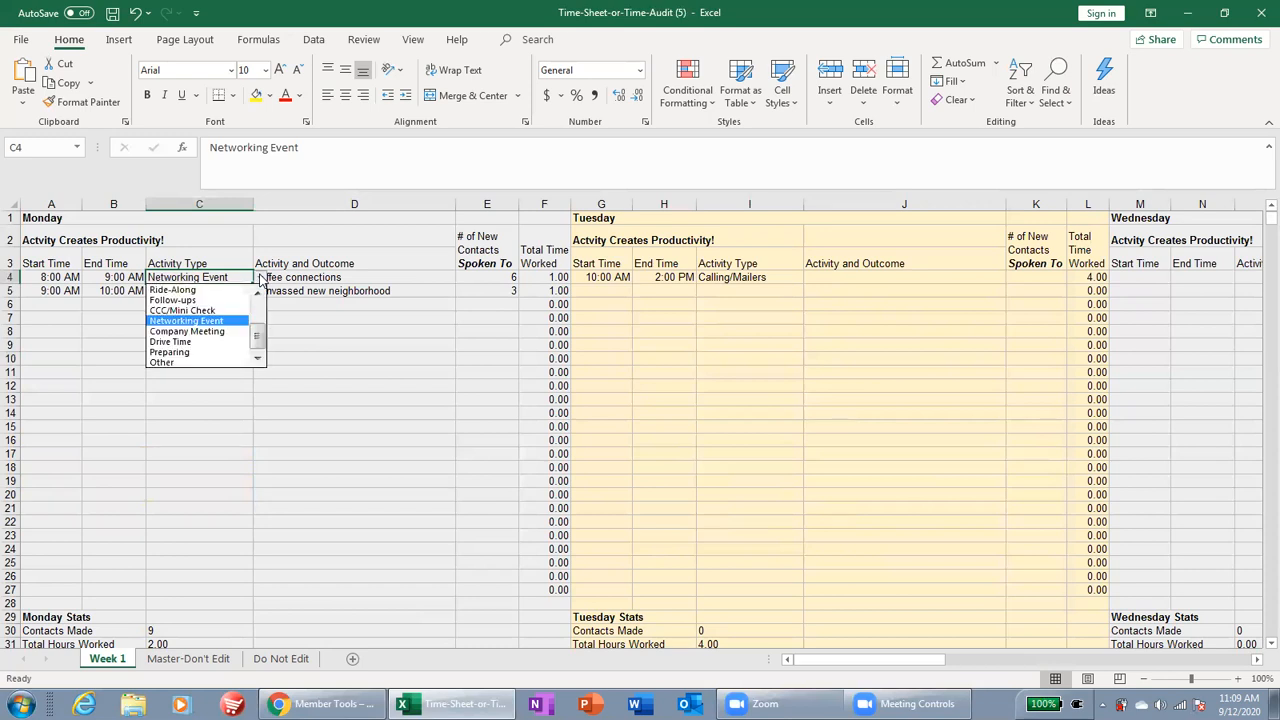
left_click_drag(258, 340, 257, 329)
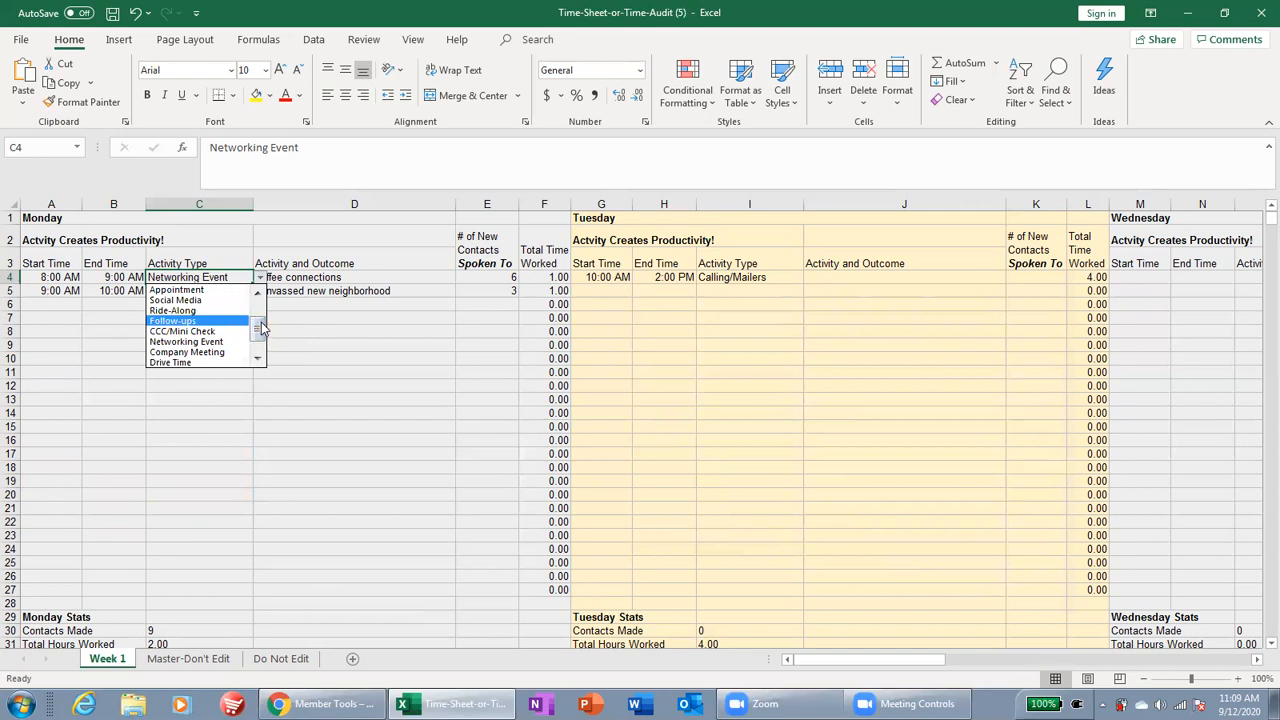
left_click(211, 310)
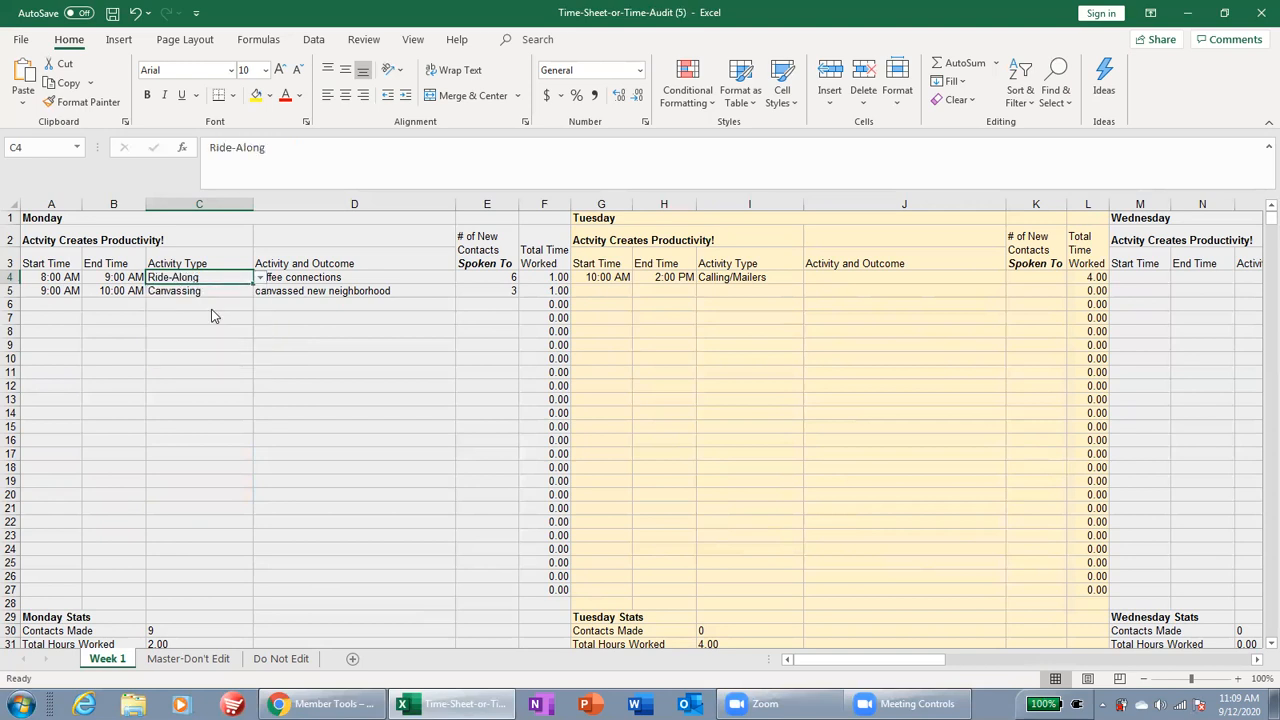
Replace the Ride-Along option in the activity list on the Do Not Edit sheet with "sit inside"
left_click(262, 662)
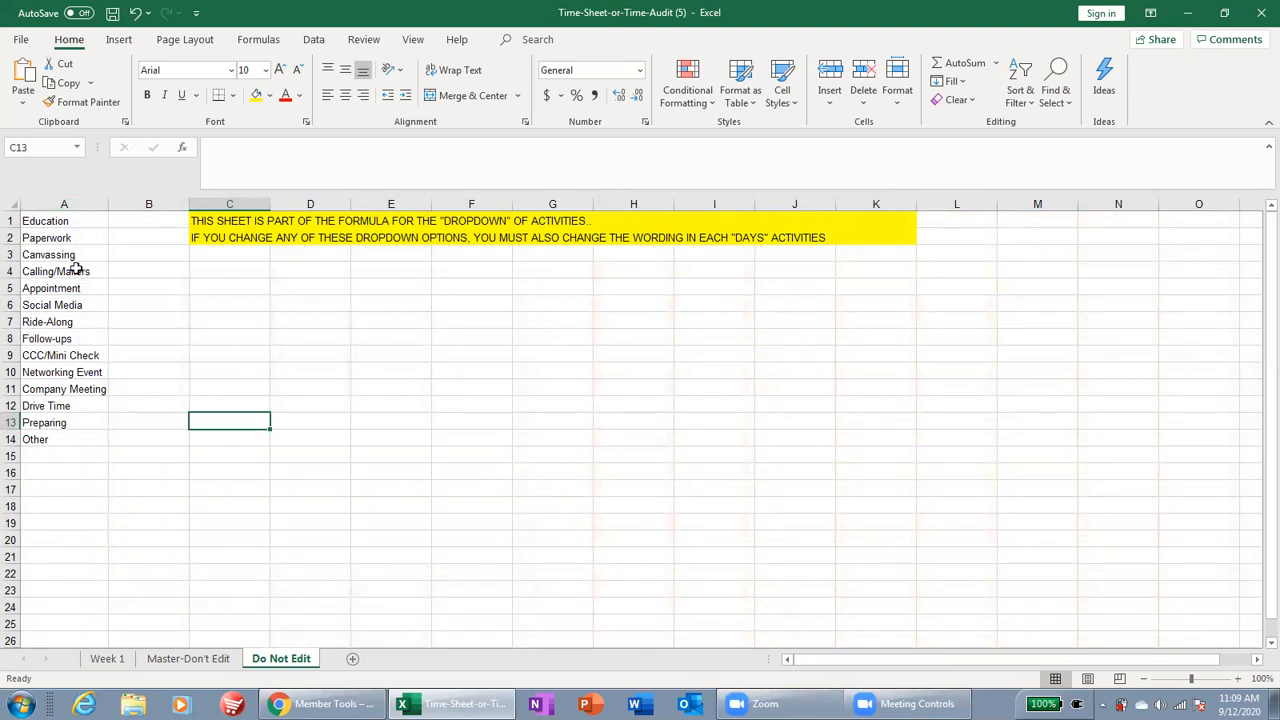
double_click(74, 322)
left_click_drag(74, 322, 21, 322)
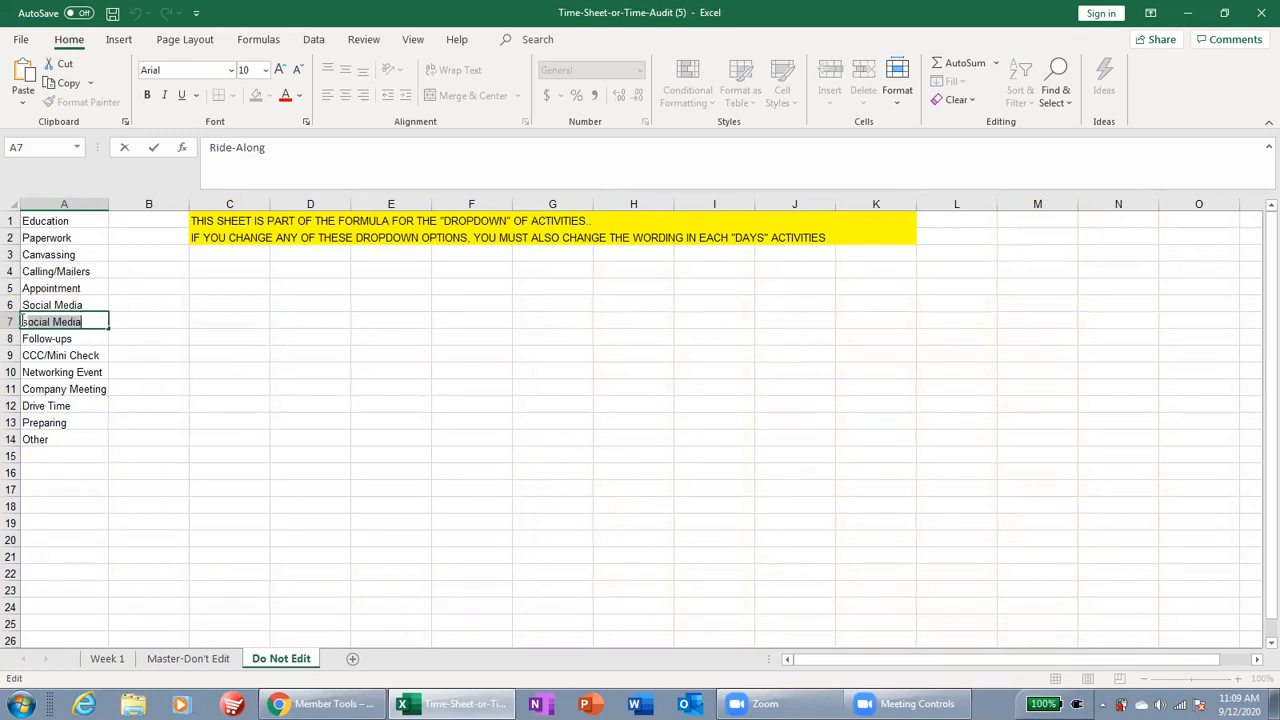
type("sit inside")
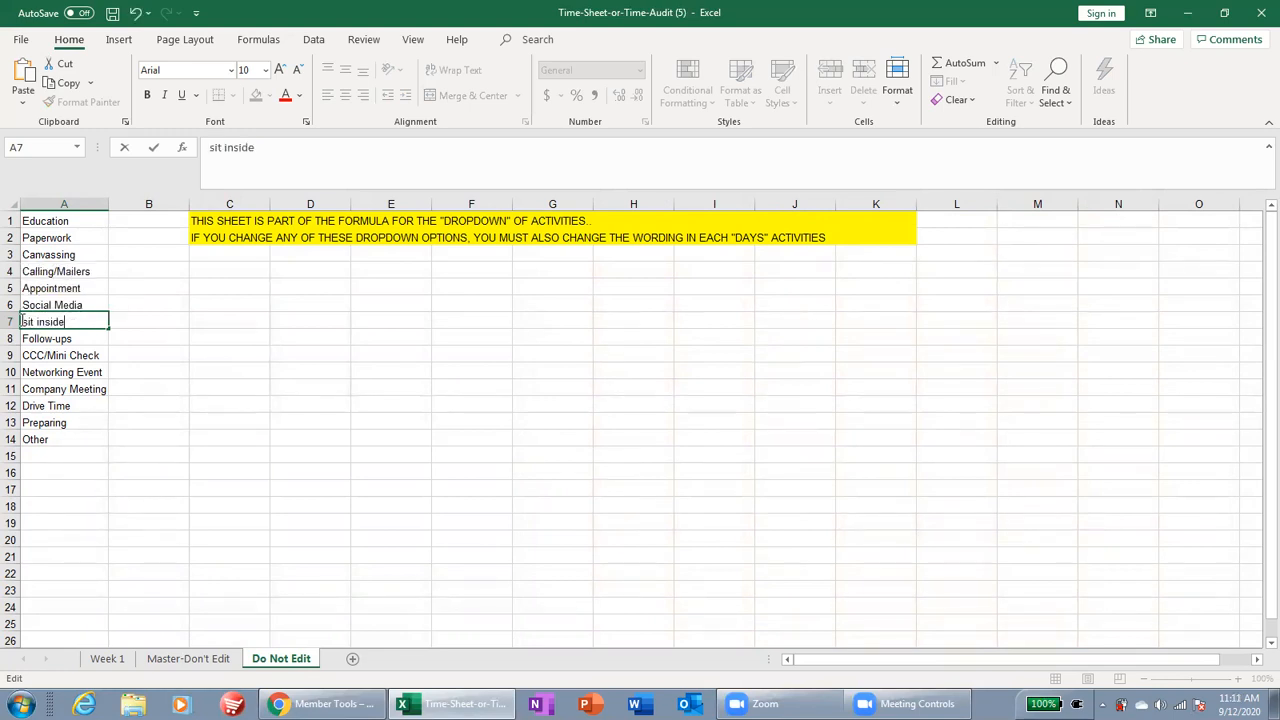
left_click(214, 320)
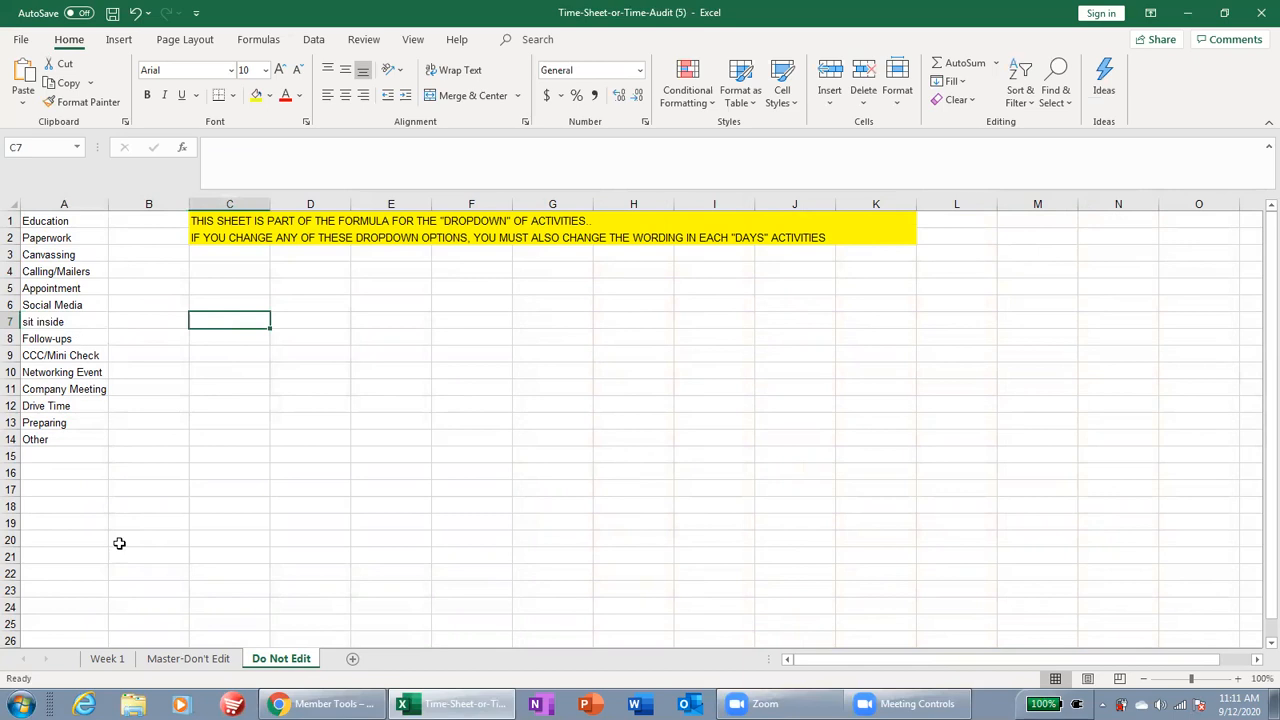
Check the activity type options offered for Monday's first entry on the Week 1 sheet
left_click(142, 662)
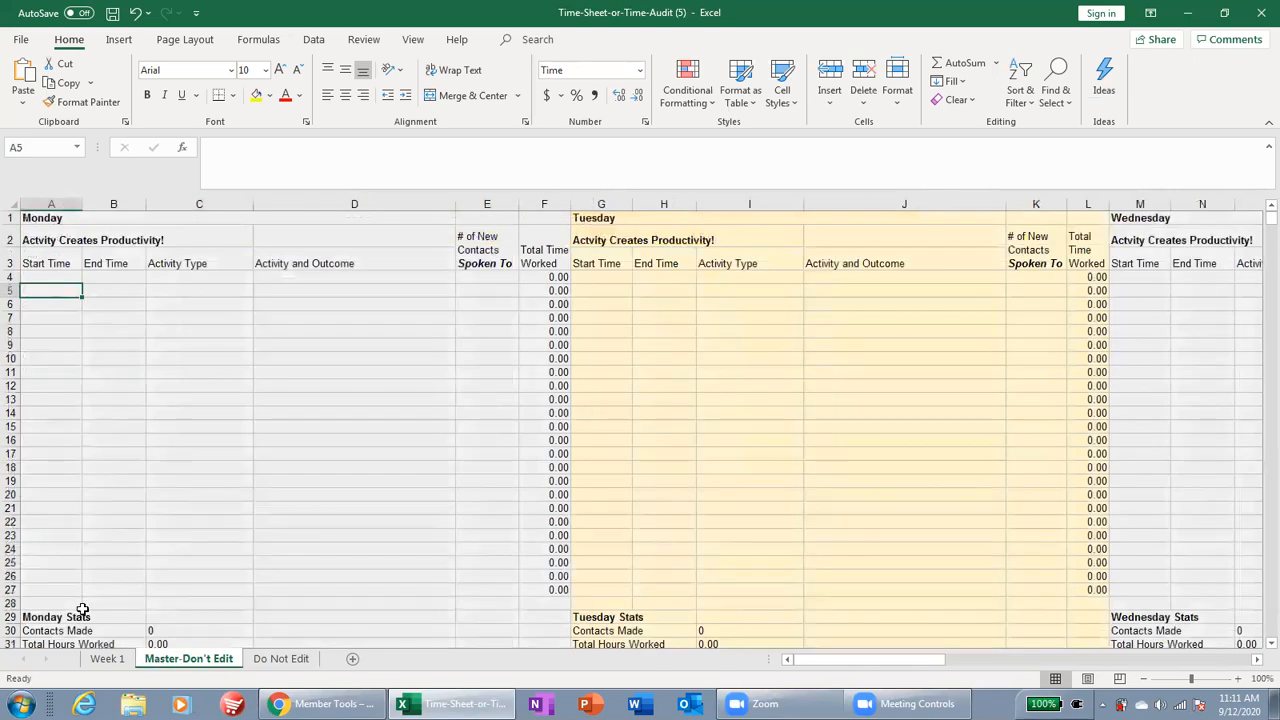
left_click(107, 660)
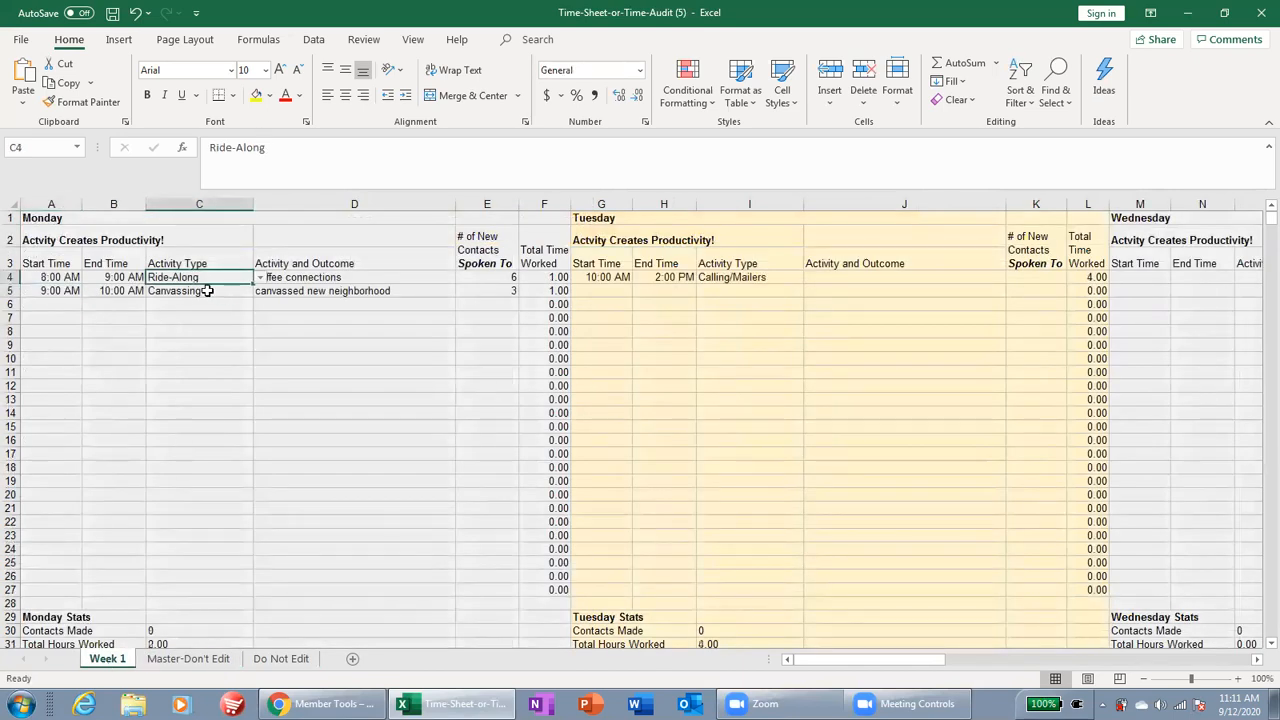
left_click(260, 278)
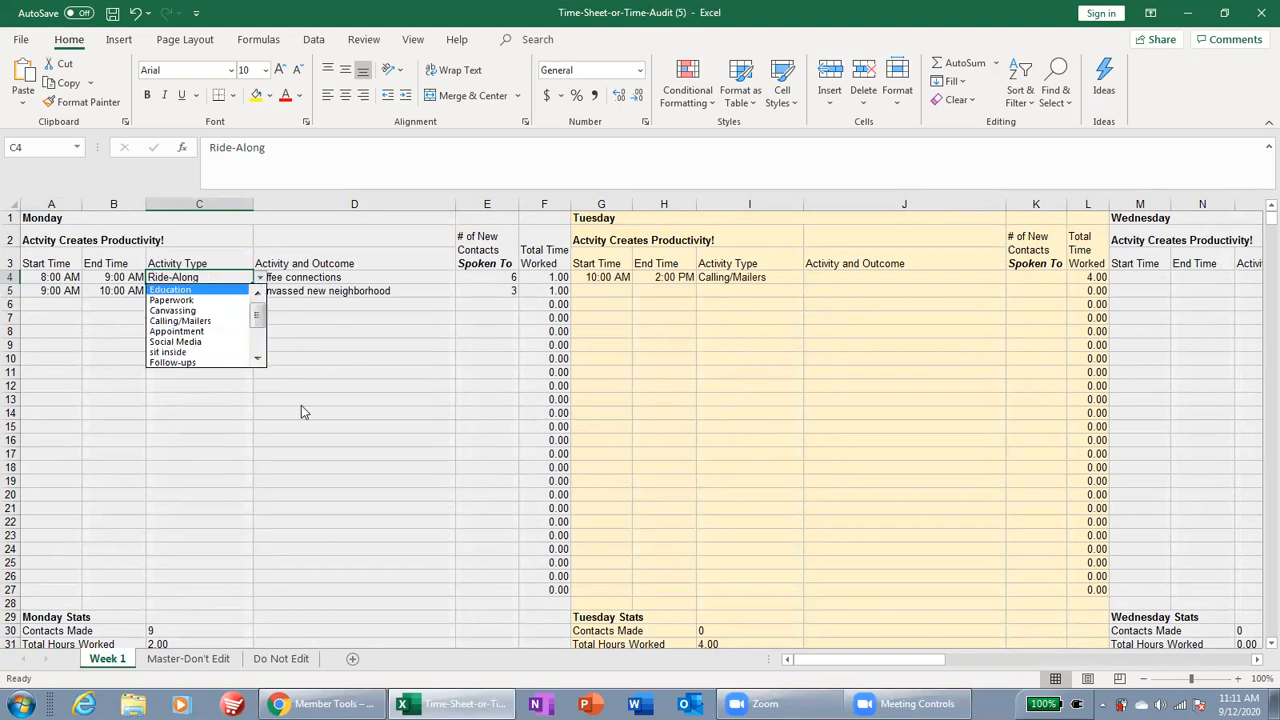
left_click(191, 418)
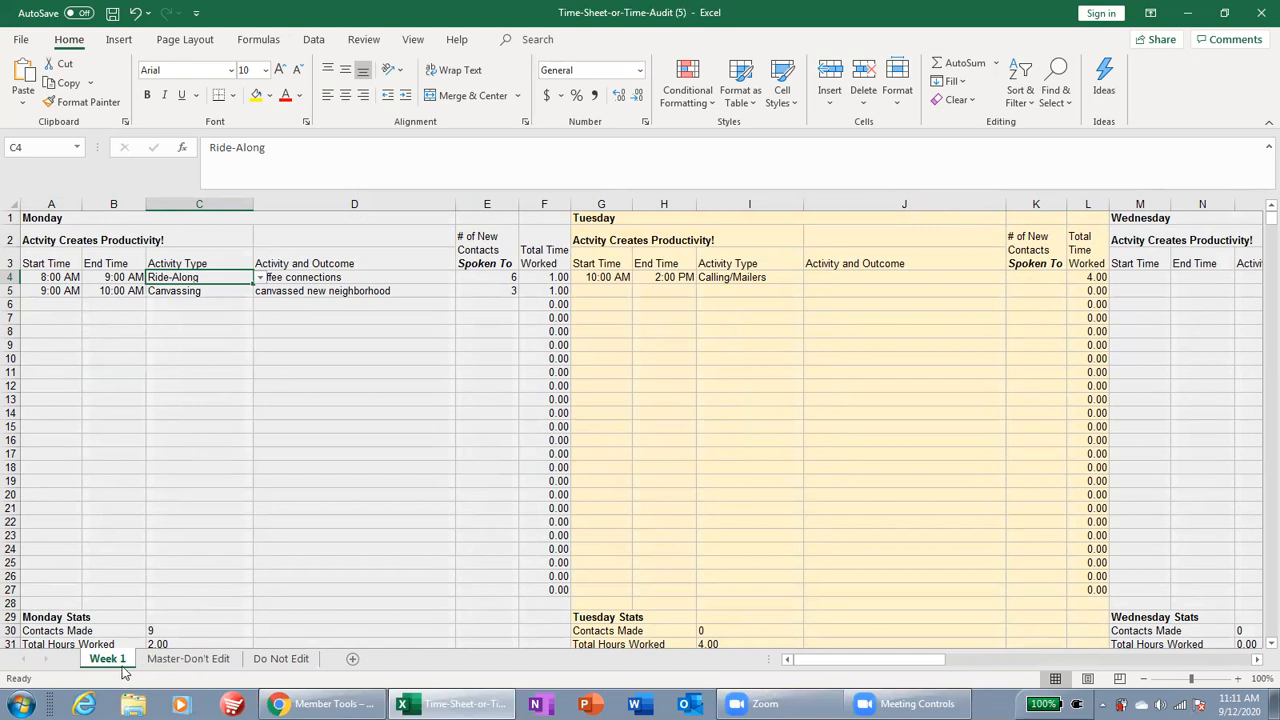
Add a new sheet after Week 1 and name it "Week 2"
left_click(352, 662)
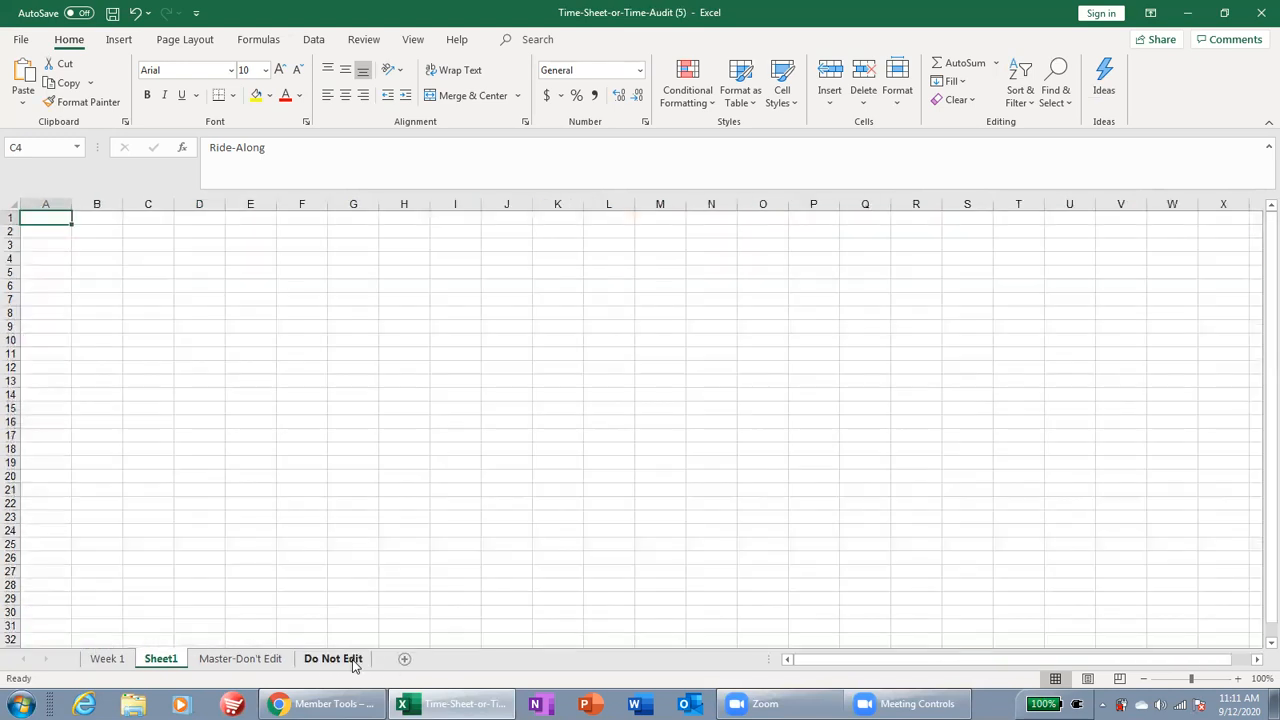
double_click(162, 659)
type("Week 2")
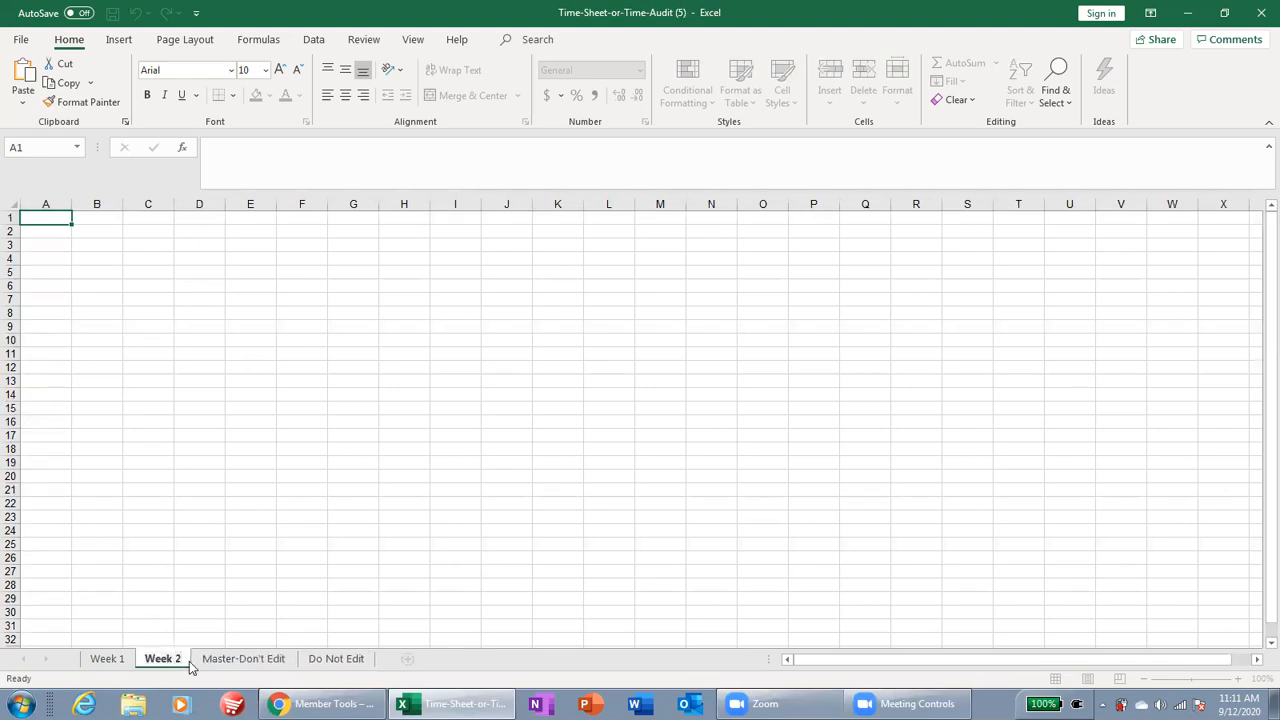
Copy the entire contents of the Master-Don't Edit sheet
left_click(215, 662)
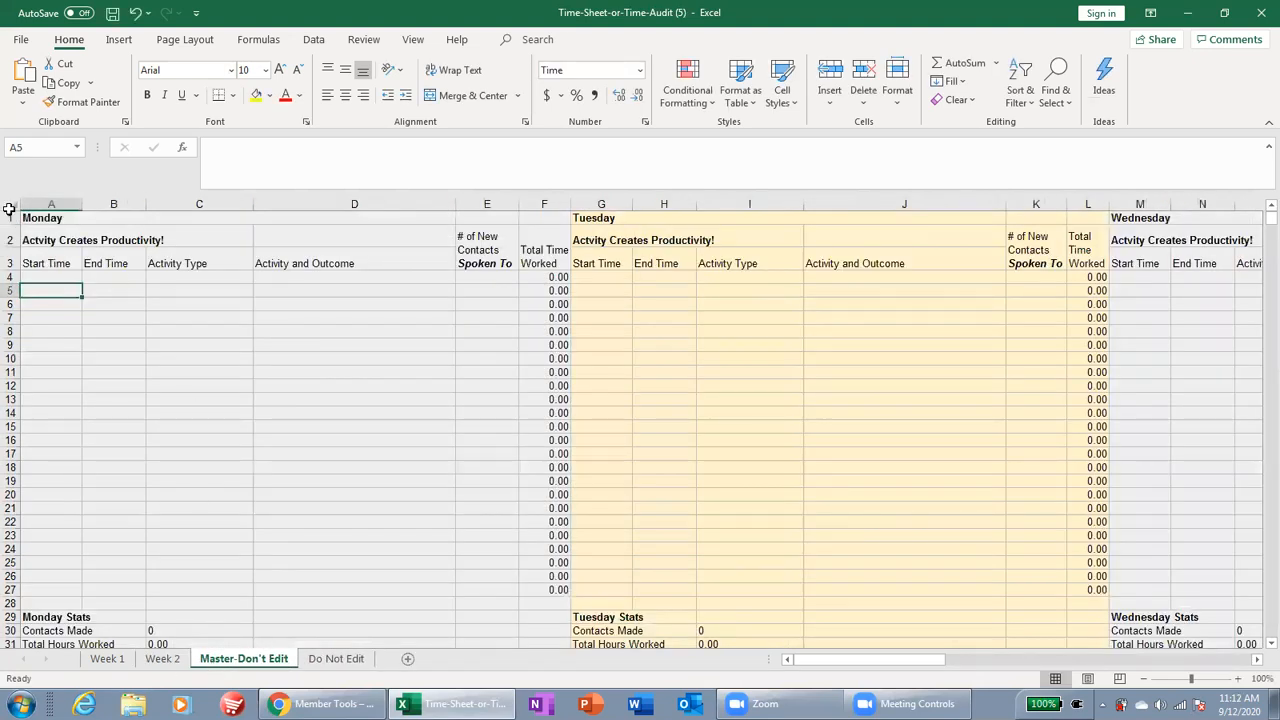
left_click(8, 208)
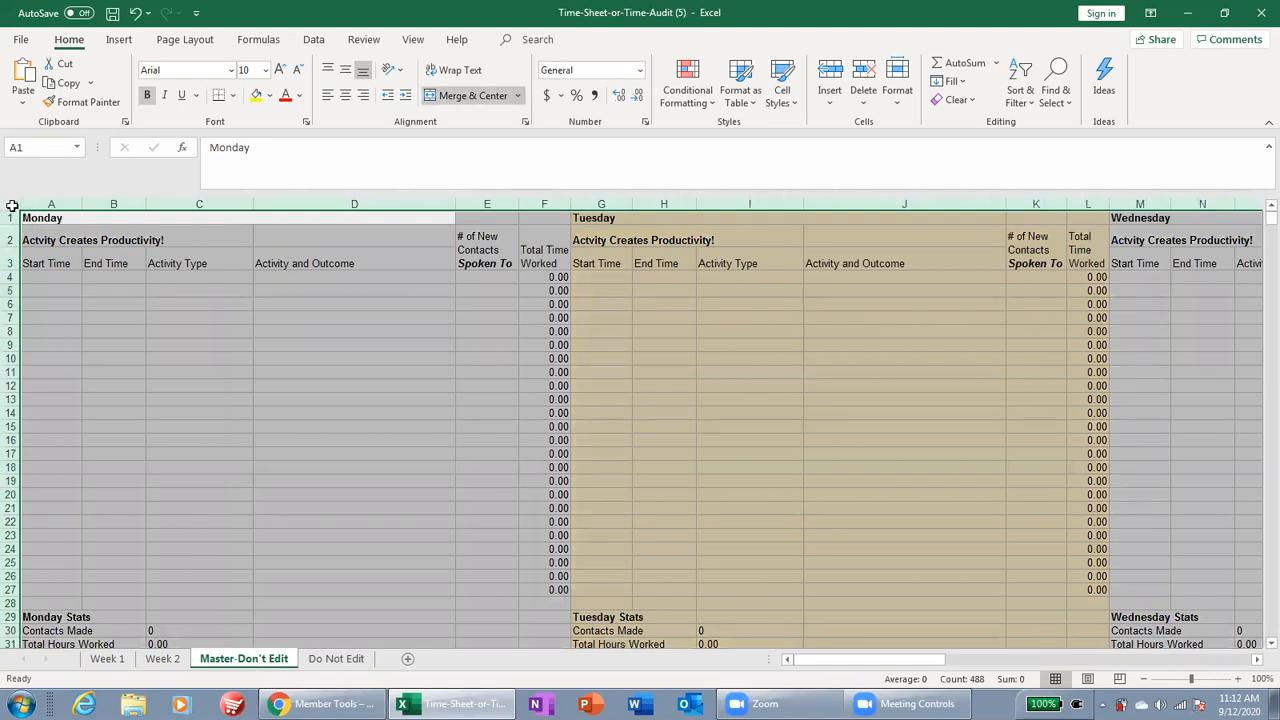
right_click(12, 206)
left_click(30, 240)
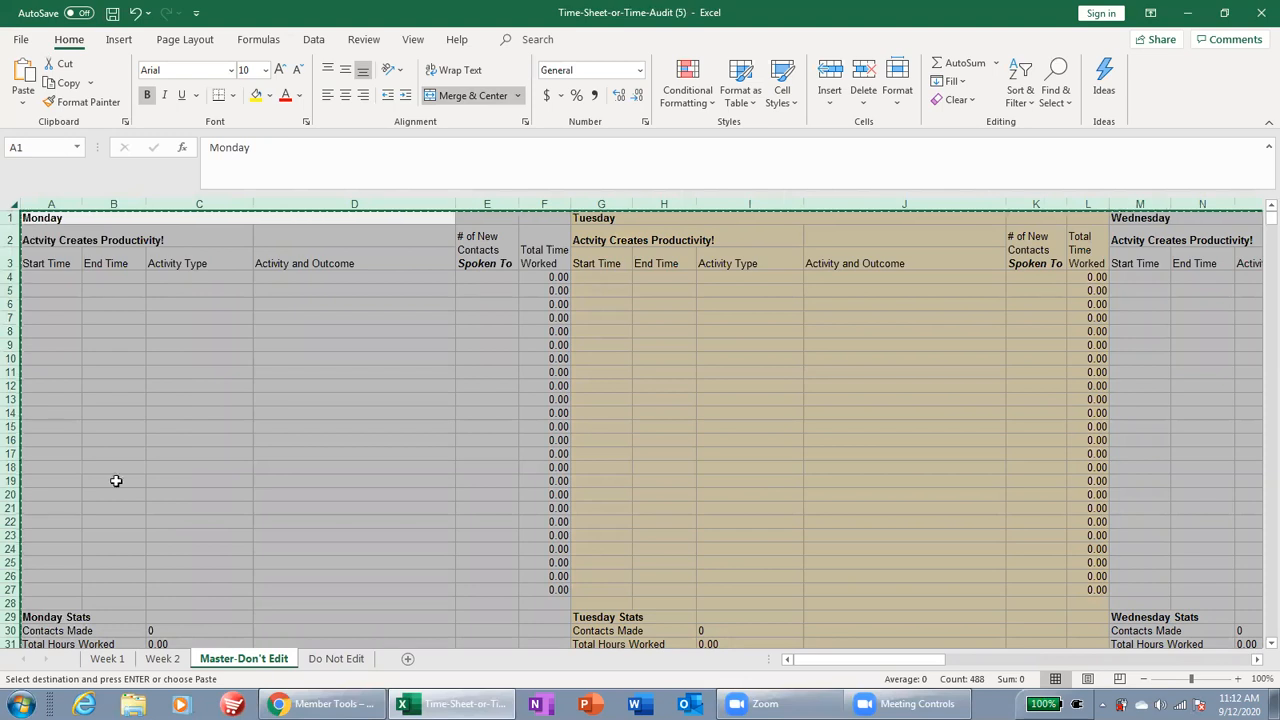
Paste the copied master layout over the whole blank Week 2 sheet and deselect the pasted cells
left_click(163, 655)
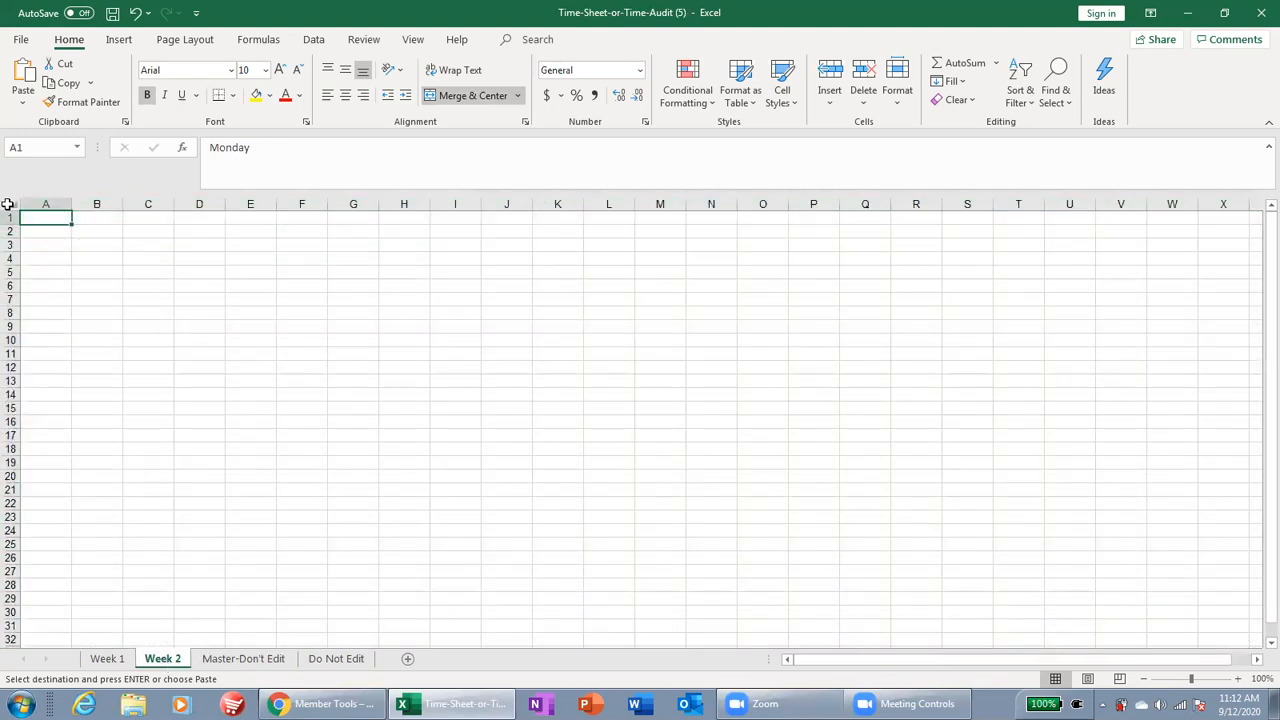
left_click(9, 204)
right_click(9, 204)
left_click(47, 288)
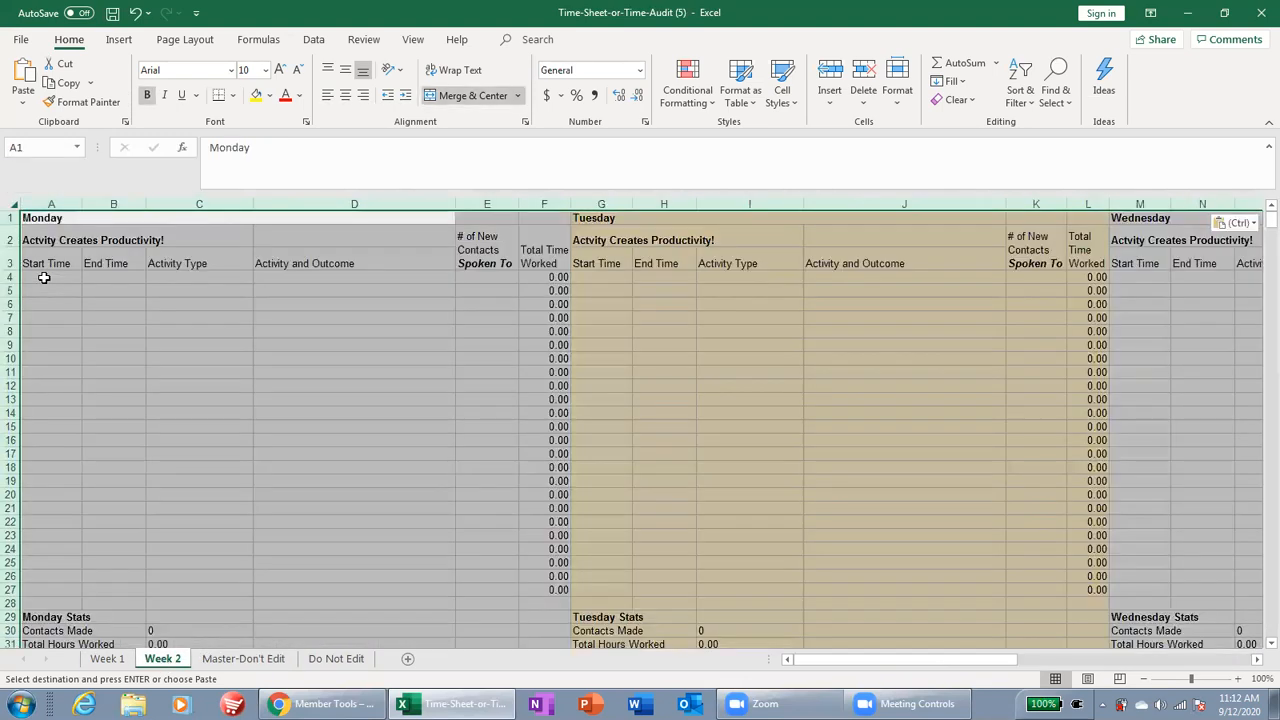
left_click(393, 437)
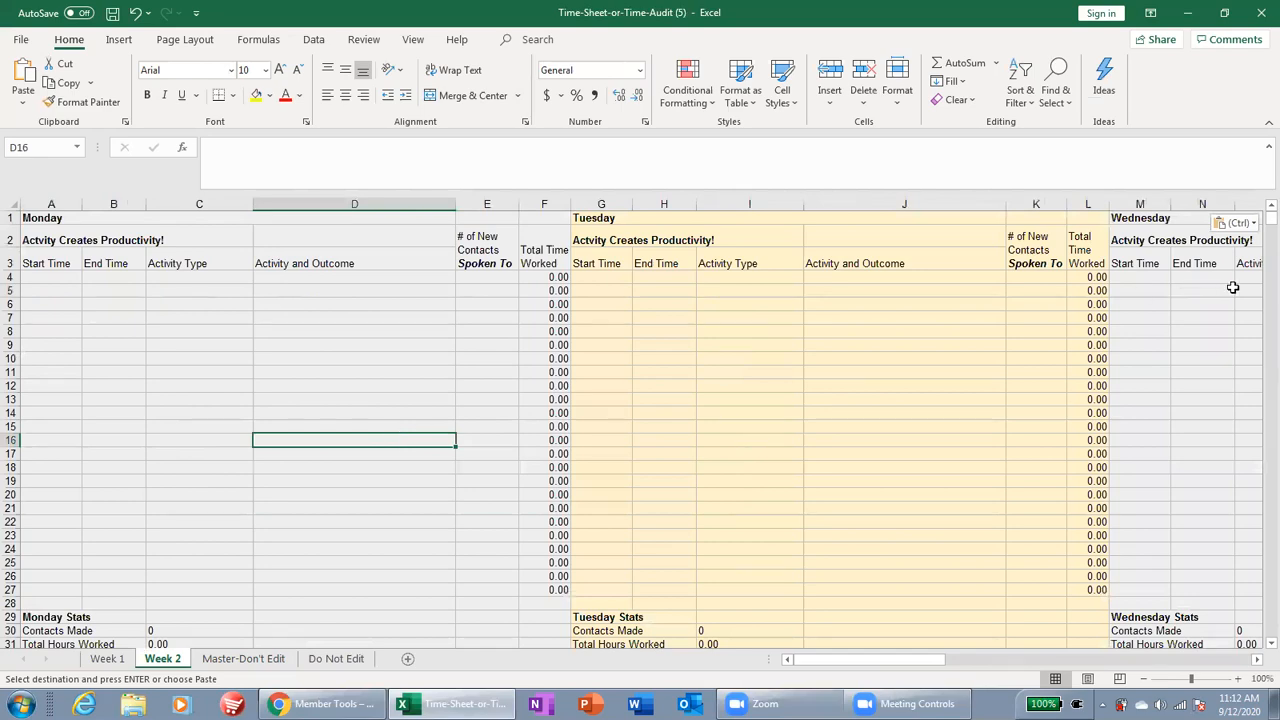
mouse_move(1262, 215)
left_mouse_down()
mouse_move(1257, 233)
mouse_move(1257, 211)
left_mouse_up()
Switch to the Moti-Vitality Member Tools page in Google Chrome
mouse_move(318, 704)
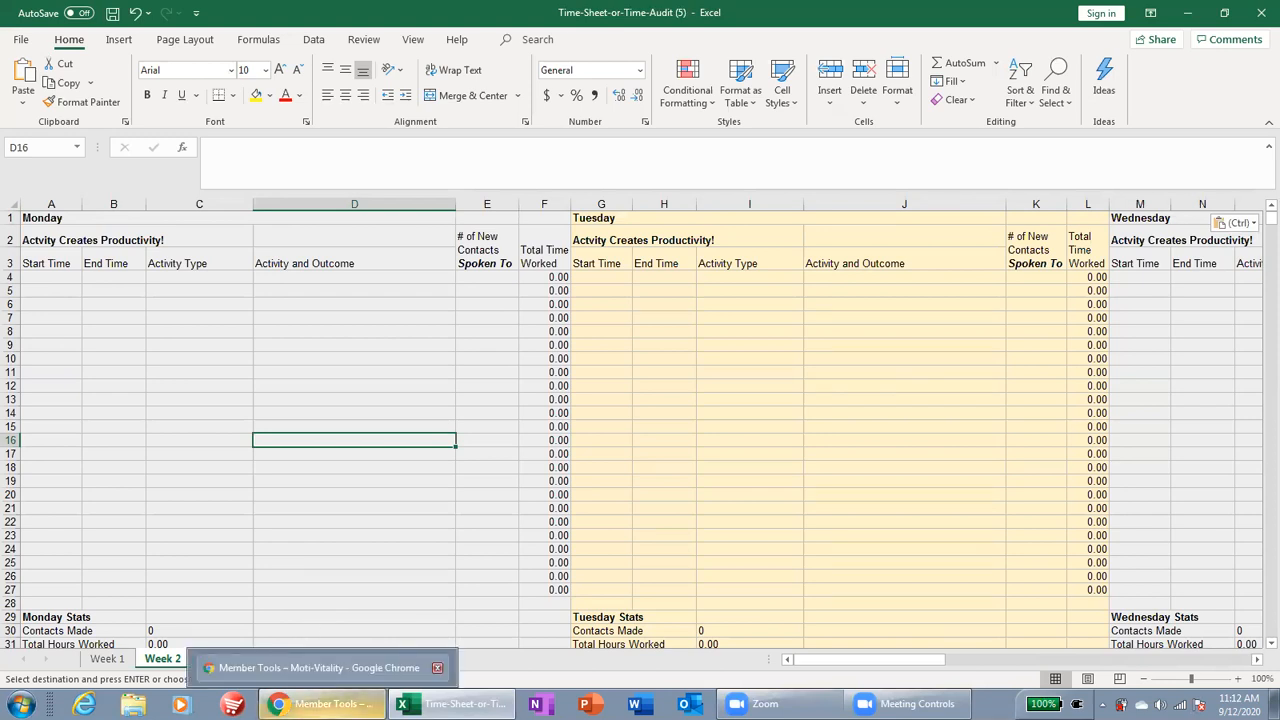
left_click(318, 704)
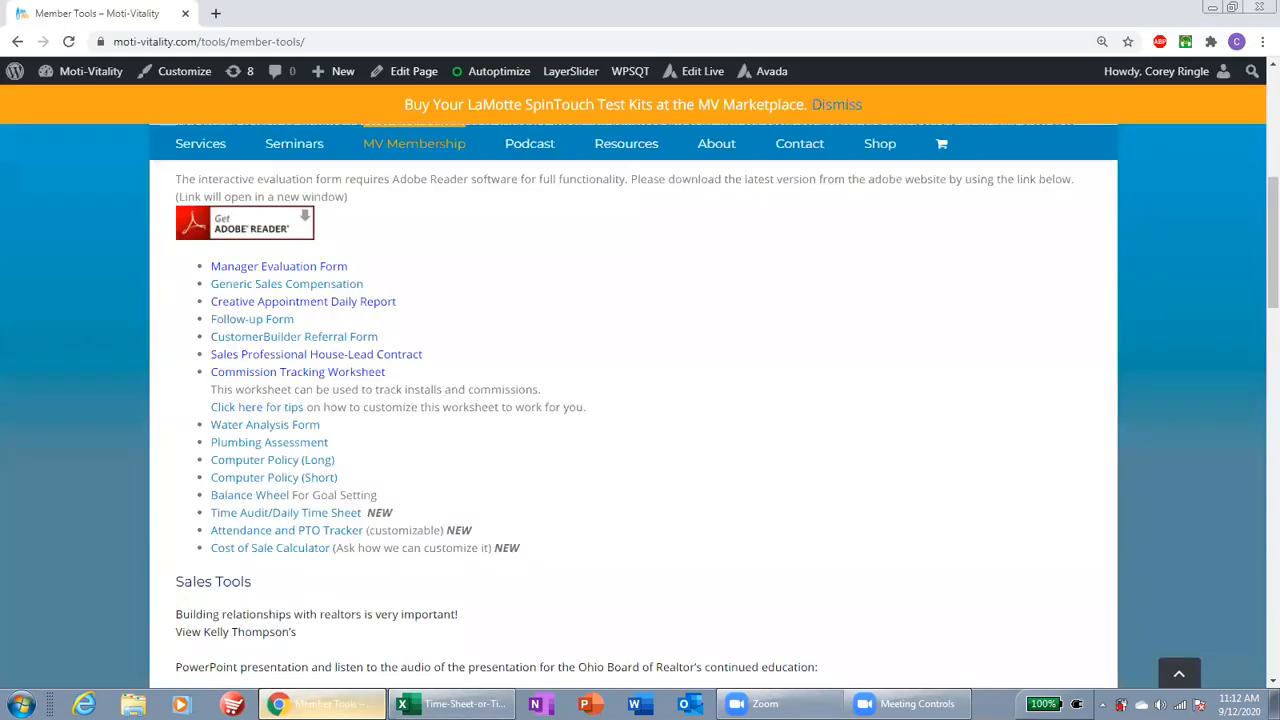